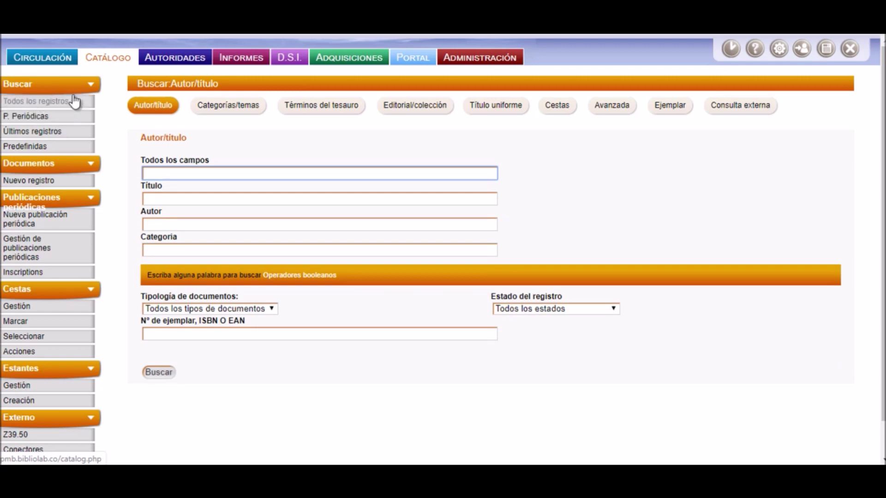
Step: View the periodicals search form and inspect the details of "Tratado de derecho electoral comparado de América Latina" in the latest records
{"action": "left_click", "coordinate": [23, 116]}
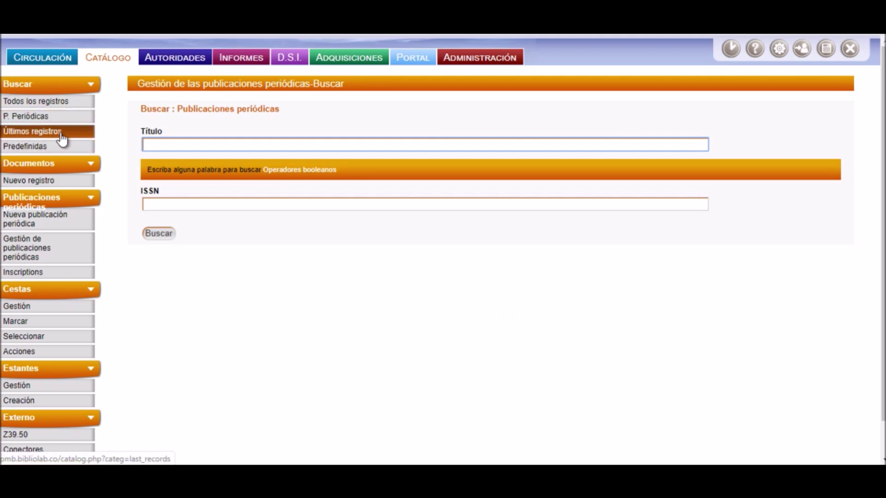
{"action": "left_click", "coordinate": [41, 135]}
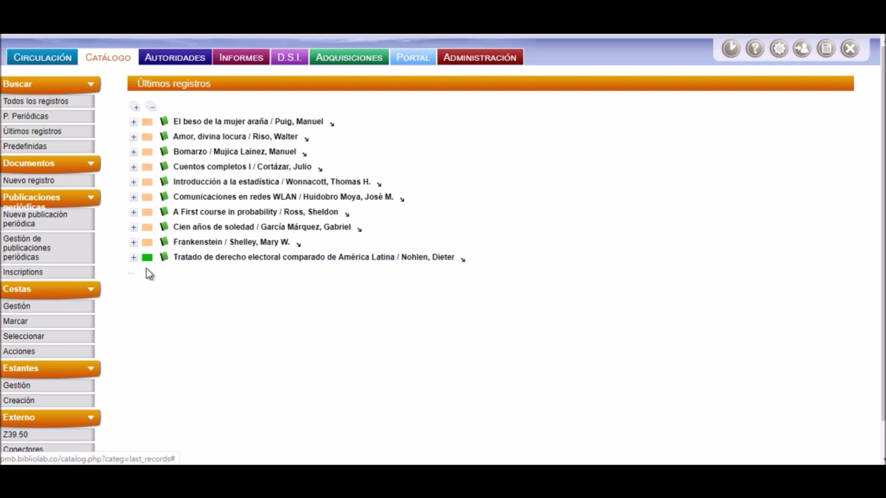
{"action": "left_click", "coordinate": [133, 259]}
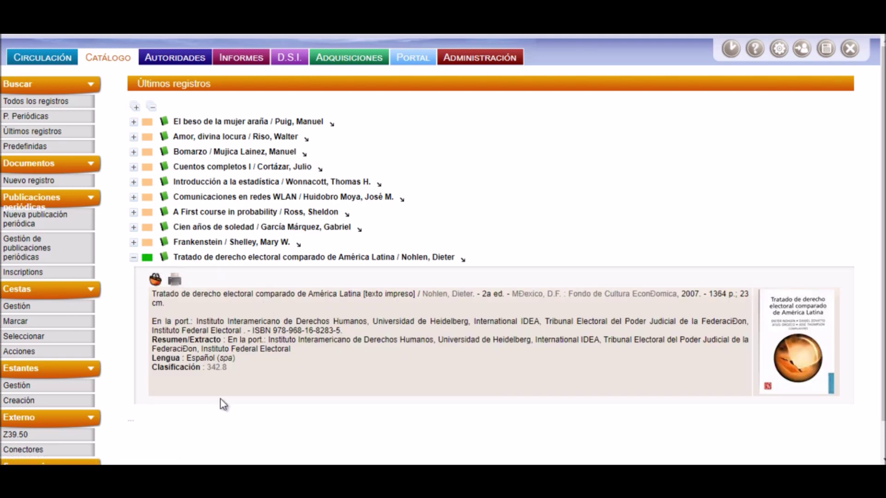
{"action": "scroll", "coordinate": [408, 324], "scroll_direction": "down", "scroll_amount": 1}
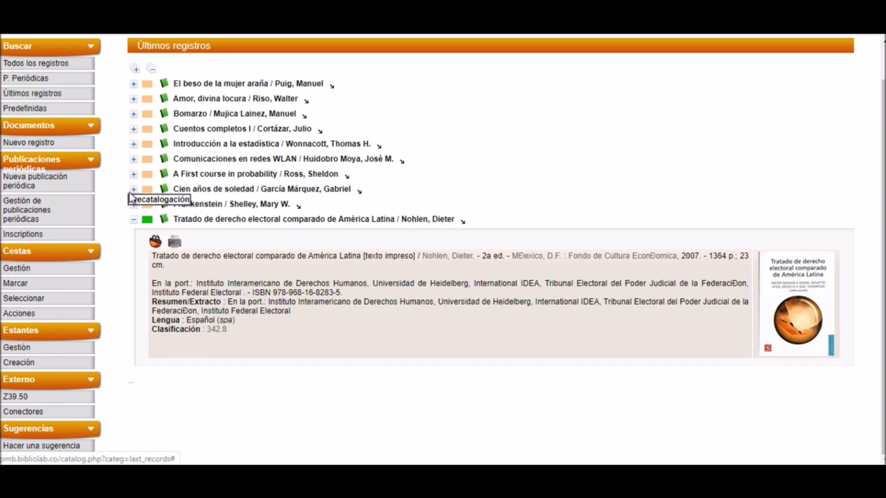
{"action": "left_click", "coordinate": [133, 220]}
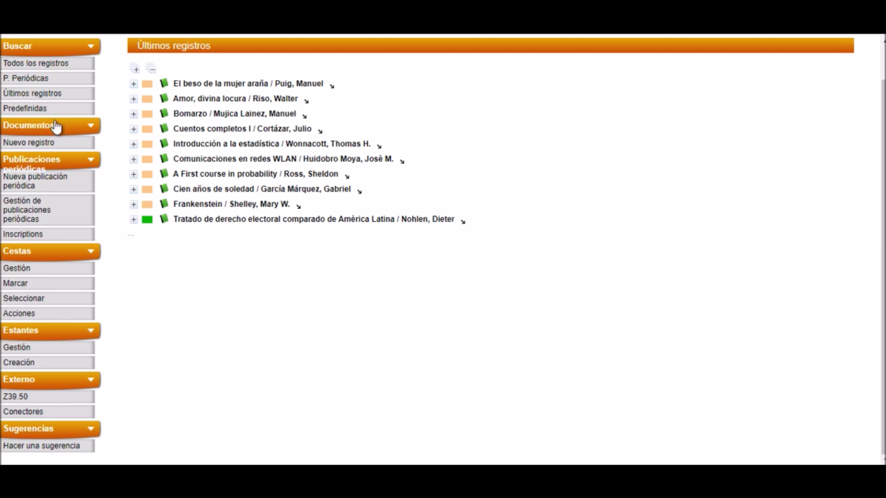
Step: Review the list of predefined searches and the periodicals management page
{"action": "left_click", "coordinate": [42, 110]}
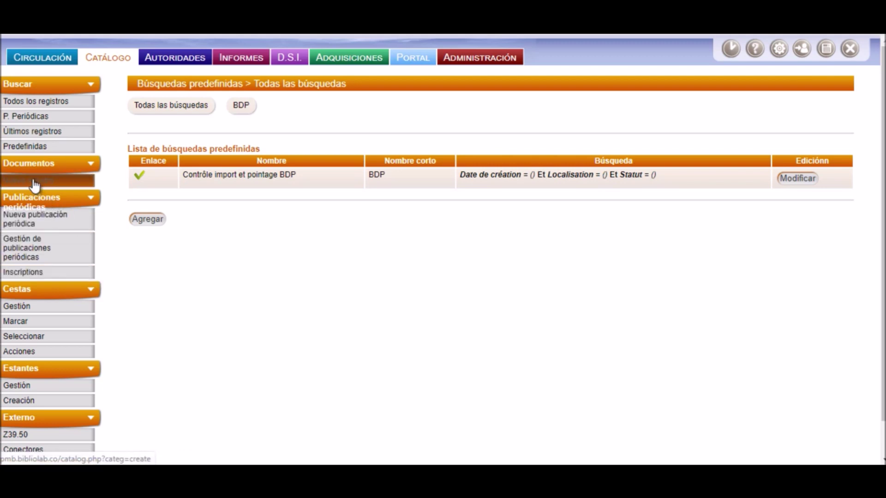
{"action": "left_click", "coordinate": [35, 257]}
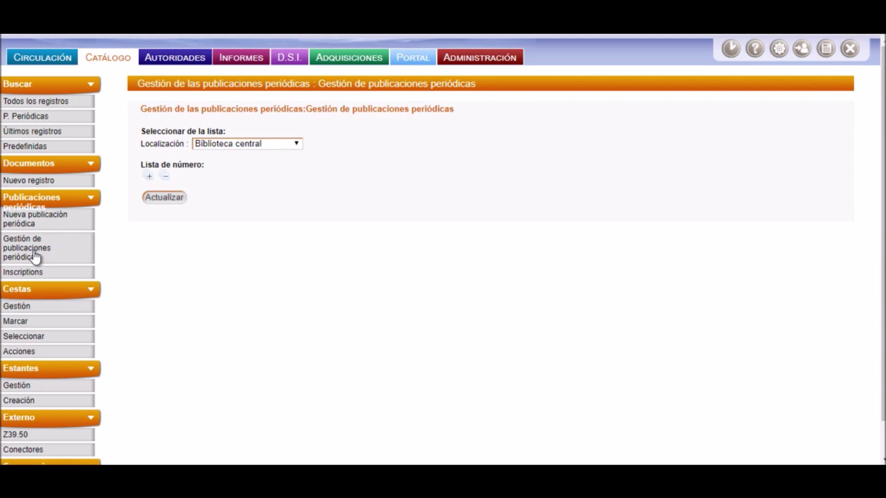
{"action": "scroll", "coordinate": [173, 340], "scroll_direction": "down", "scroll_amount": 2}
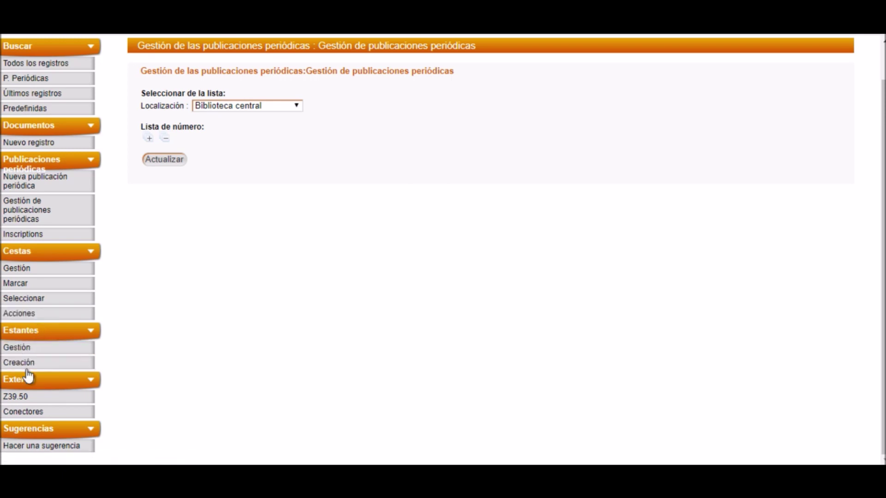
Step: Open the external Z39.50 search form and examine its library selection and search criteria
{"action": "left_click", "coordinate": [18, 347]}
{"action": "left_click", "coordinate": [32, 400]}
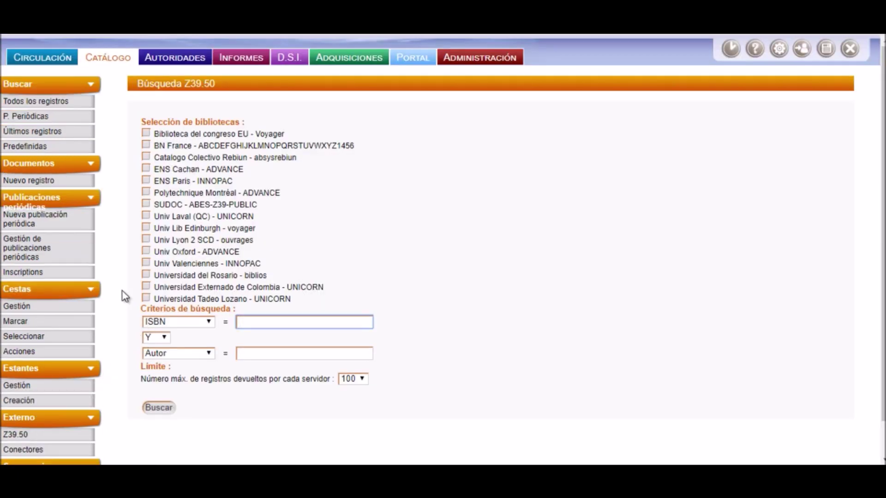
{"action": "scroll", "coordinate": [877, 295], "scroll_direction": "down", "scroll_amount": 2}
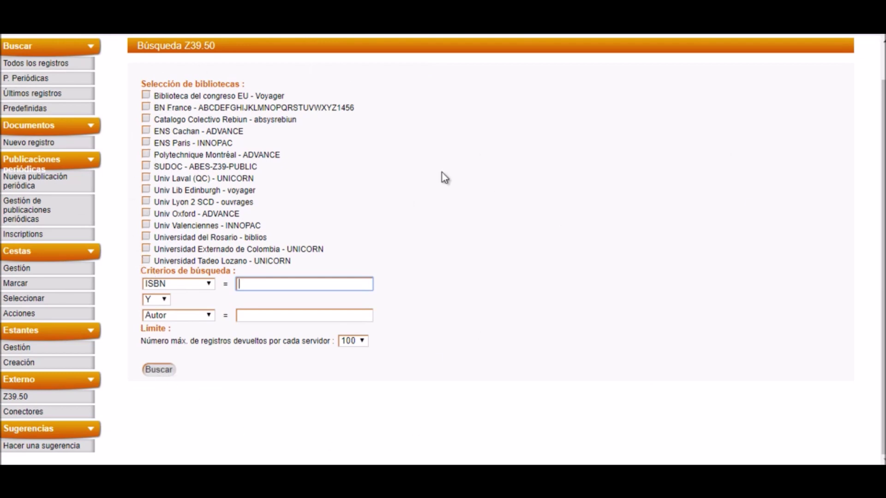
Step: Examine all fields of the new suggestion form and view the orders page of the acquisitions module
{"action": "left_click", "coordinate": [46, 448]}
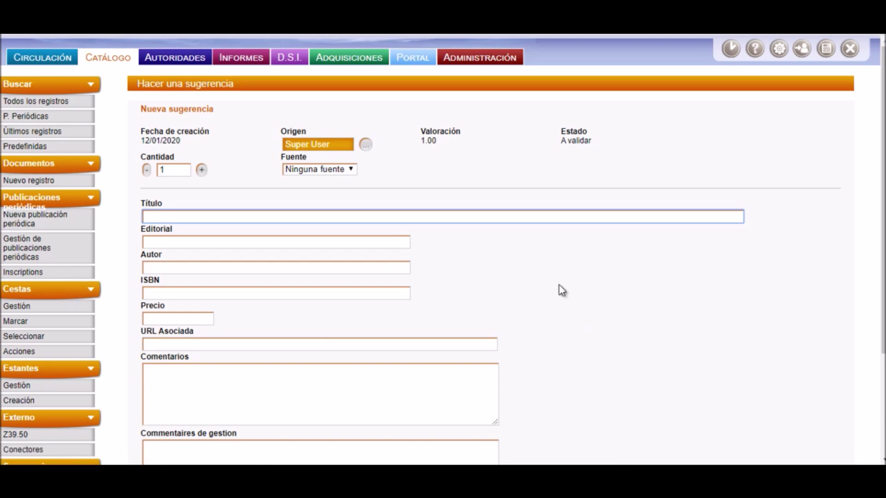
{"action": "scroll", "coordinate": [561, 289], "scroll_direction": "down", "scroll_amount": 2}
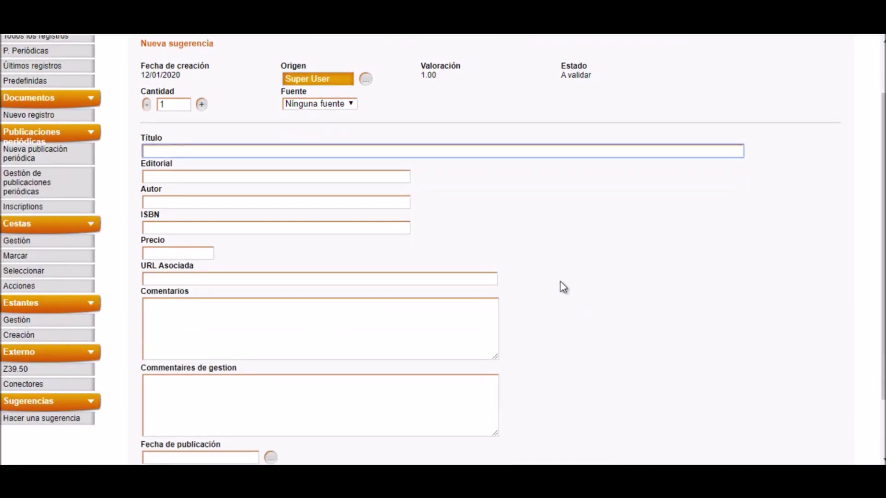
{"action": "scroll", "coordinate": [563, 286], "scroll_direction": "down", "scroll_amount": 2}
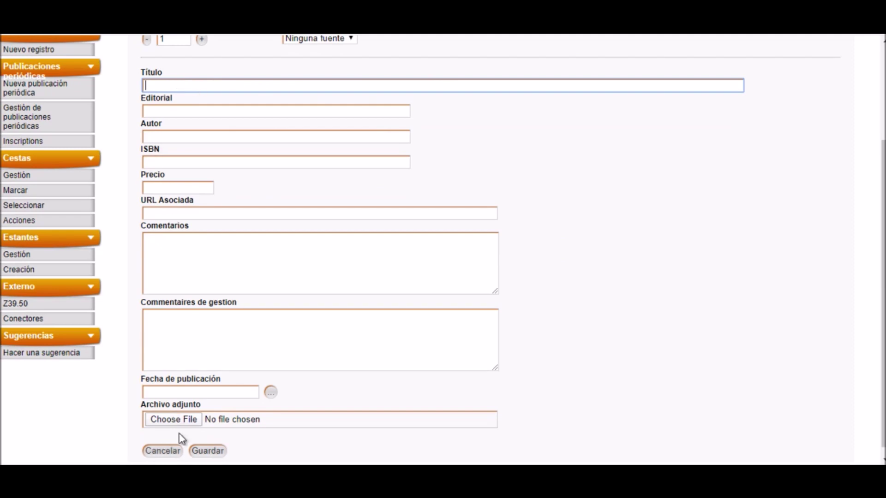
{"action": "scroll", "coordinate": [134, 230], "scroll_direction": "up", "scroll_amount": 3}
{"action": "scroll", "coordinate": [134, 225], "scroll_direction": "down", "scroll_amount": 1}
{"action": "scroll", "coordinate": [136, 226], "scroll_direction": "up", "scroll_amount": 1}
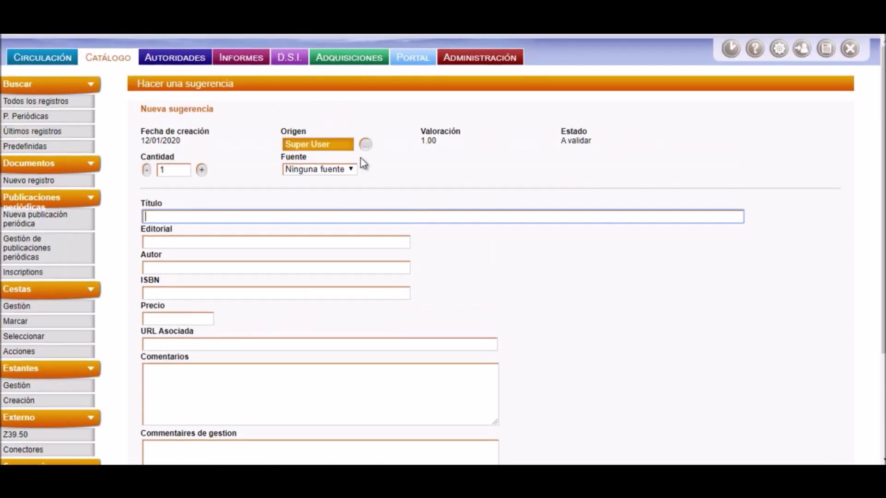
{"action": "left_click", "coordinate": [341, 64]}
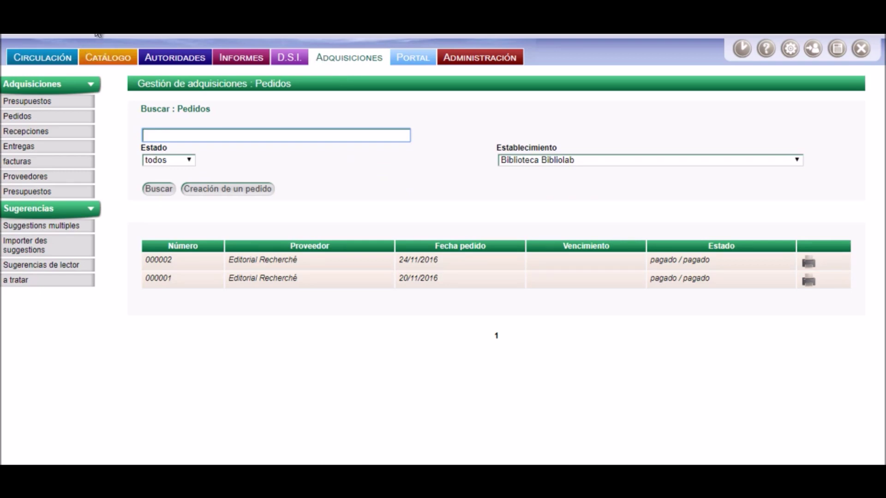
Step: Start a new document record in the catalogue without an ISBN and expand all sections of its form
{"action": "left_click", "coordinate": [109, 61]}
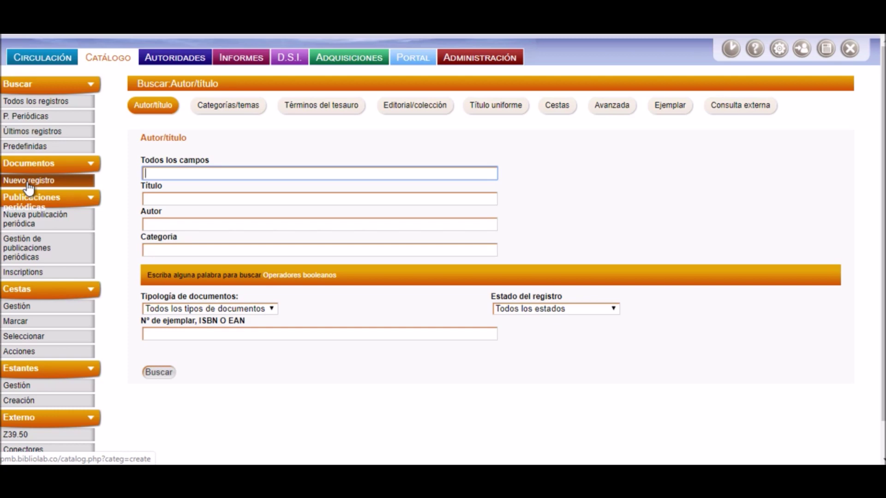
{"action": "left_click", "coordinate": [28, 185]}
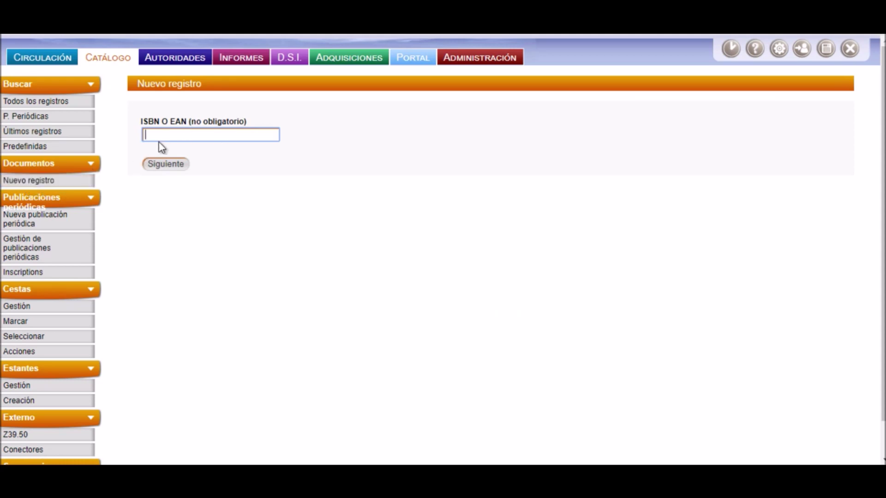
{"action": "left_click", "coordinate": [174, 170]}
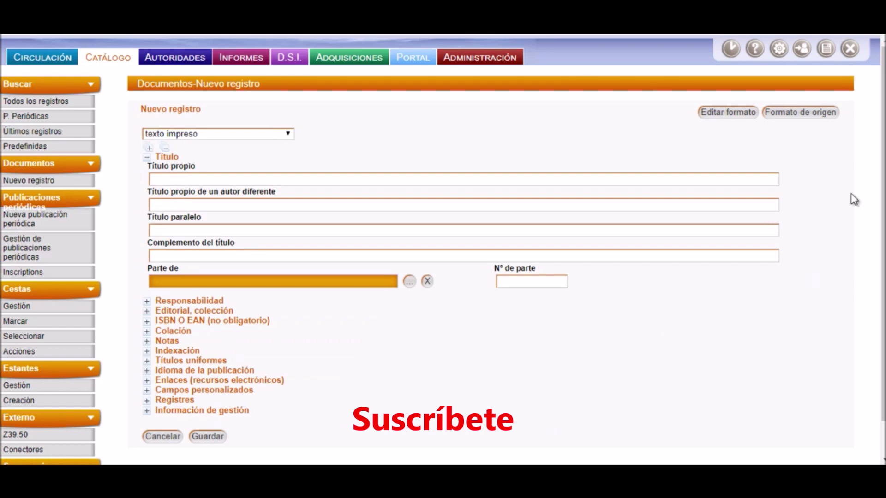
{"action": "scroll", "coordinate": [809, 206], "scroll_direction": "down", "scroll_amount": 1}
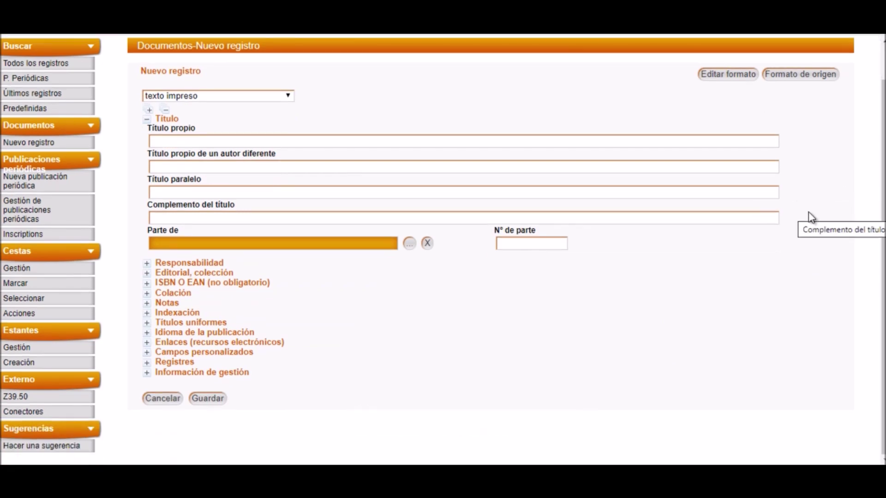
{"action": "left_click", "coordinate": [150, 111]}
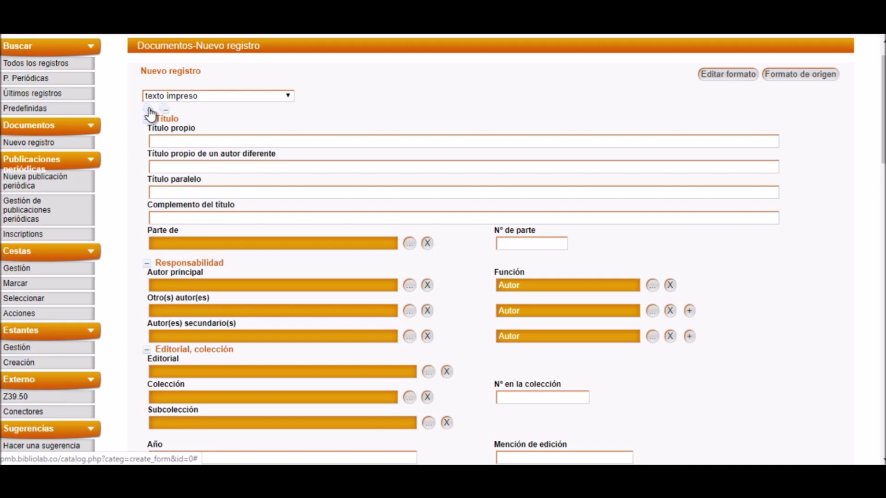
Step: Look over the available document types and the title fields of the new record form
{"action": "left_click", "coordinate": [286, 104]}
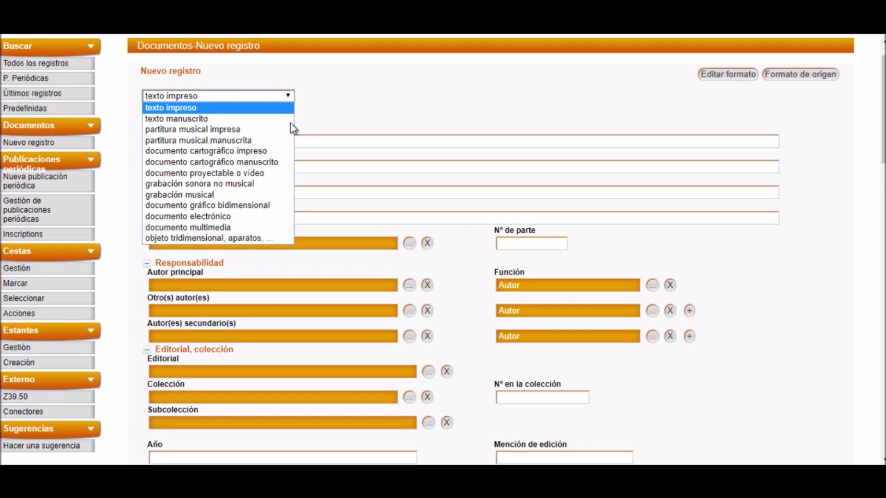
{"action": "left_click", "coordinate": [358, 109]}
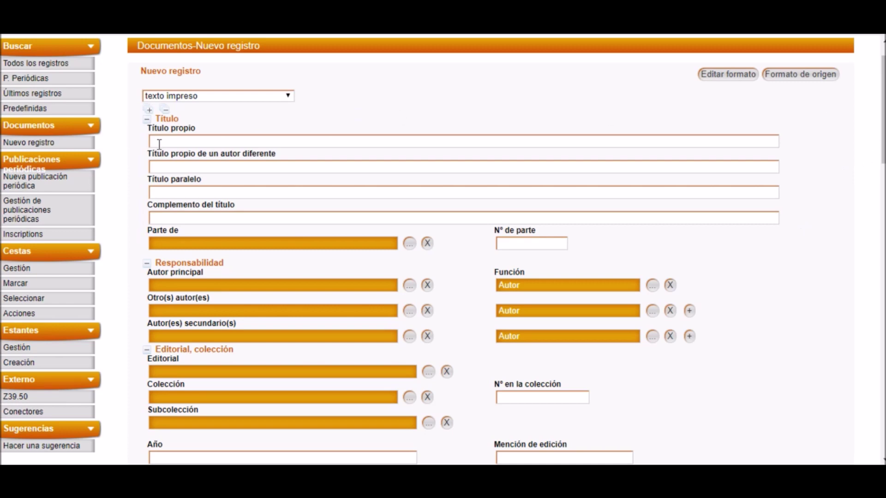
{"action": "left_click", "coordinate": [183, 138]}
{"action": "left_click", "coordinate": [315, 169]}
{"action": "left_click", "coordinate": [306, 193]}
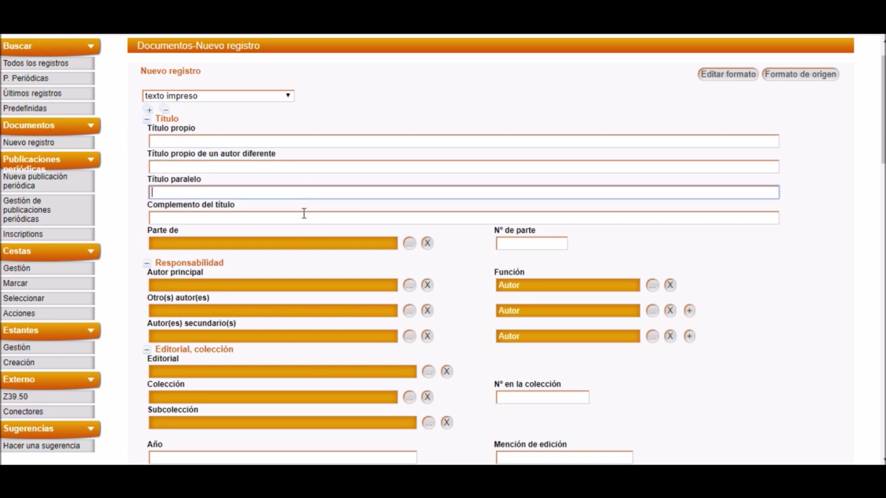
{"action": "left_click", "coordinate": [301, 220]}
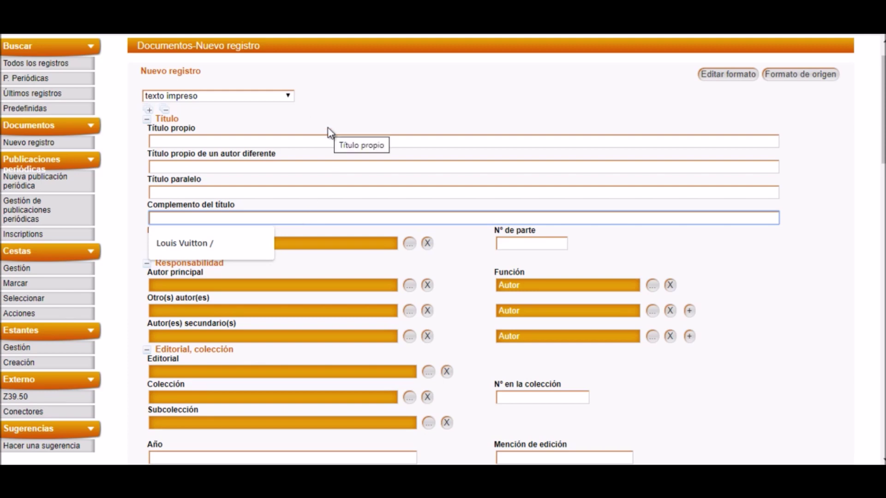
{"action": "left_click", "coordinate": [243, 189]}
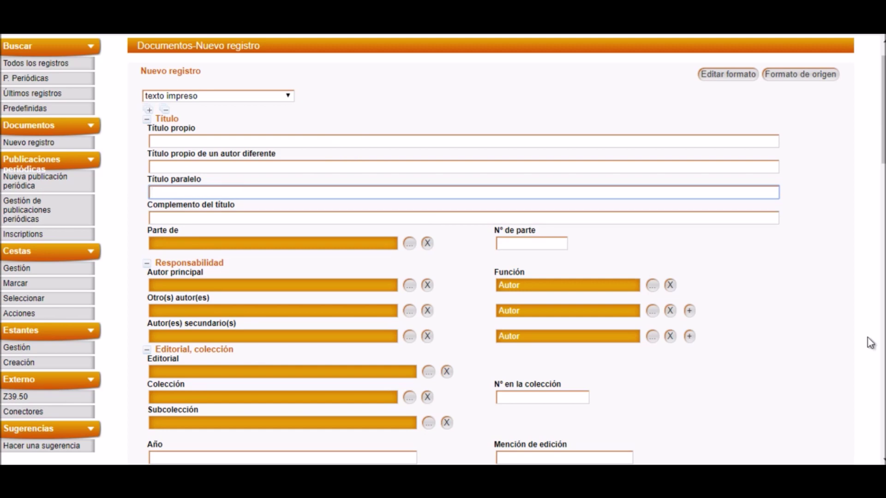
Step: Examine the responsibility and publisher fields, and view the author selection list for the main author
{"action": "left_click_drag", "start_coordinate": [882, 88], "coordinate": [882, 135]}
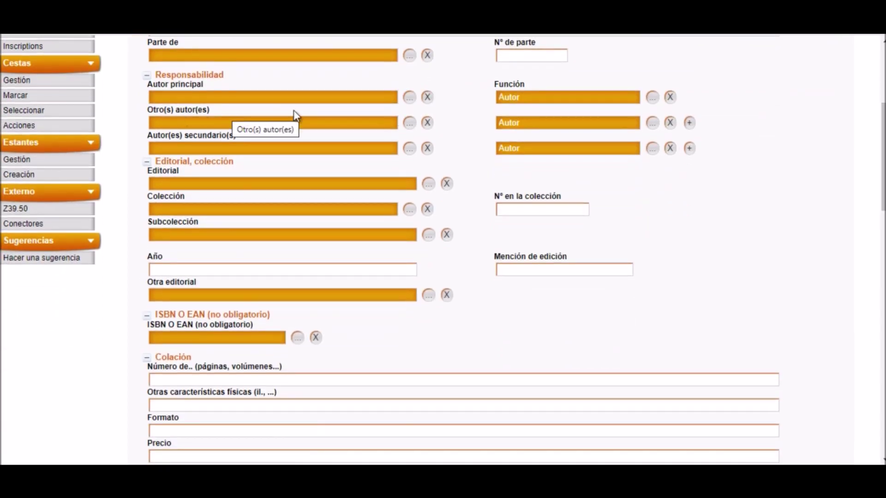
{"action": "left_click_drag", "start_coordinate": [882, 177], "coordinate": [882, 157]}
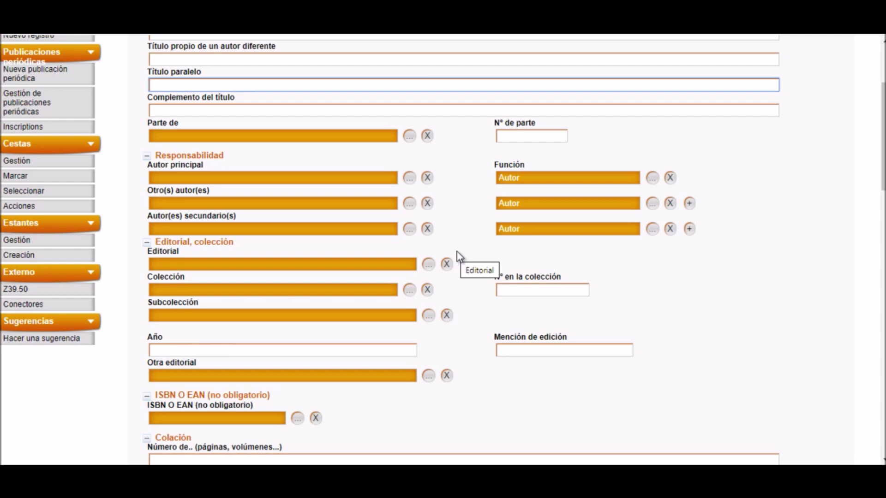
{"action": "left_click", "coordinate": [410, 179]}
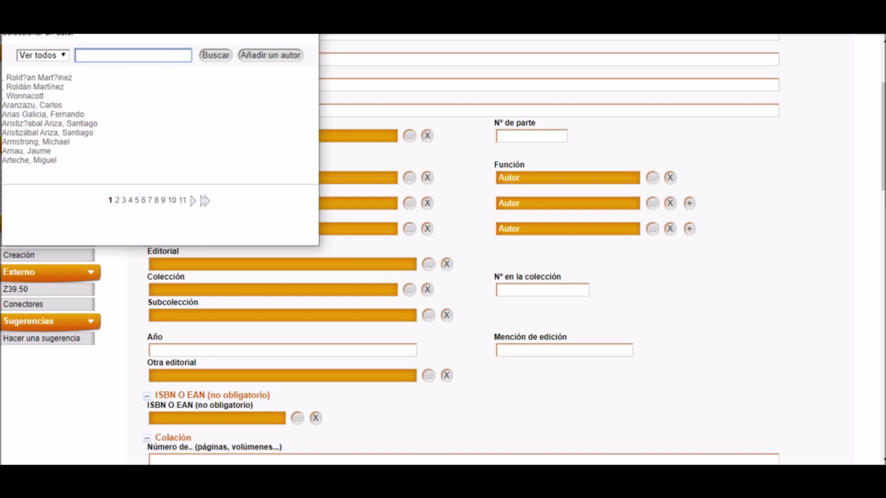
{"action": "key", "text": "alt+F4"}
{"action": "left_click_drag", "start_coordinate": [882, 146], "coordinate": [882, 125]}
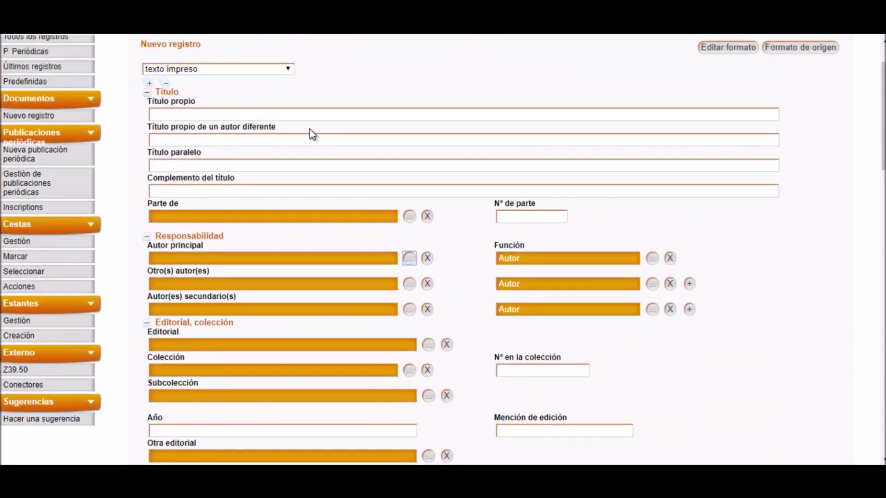
Step: Set the new record's document type to "documento cartográfico manuscrito"
{"action": "left_click", "coordinate": [287, 69]}
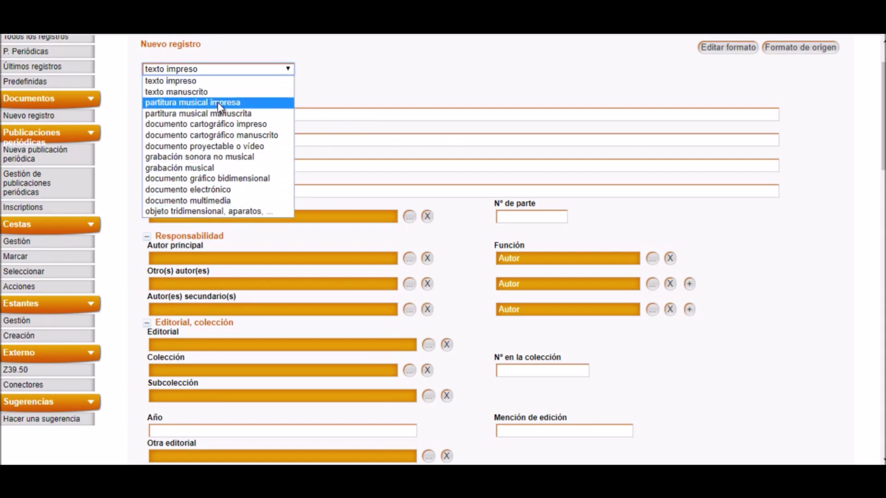
{"action": "left_click", "coordinate": [198, 135]}
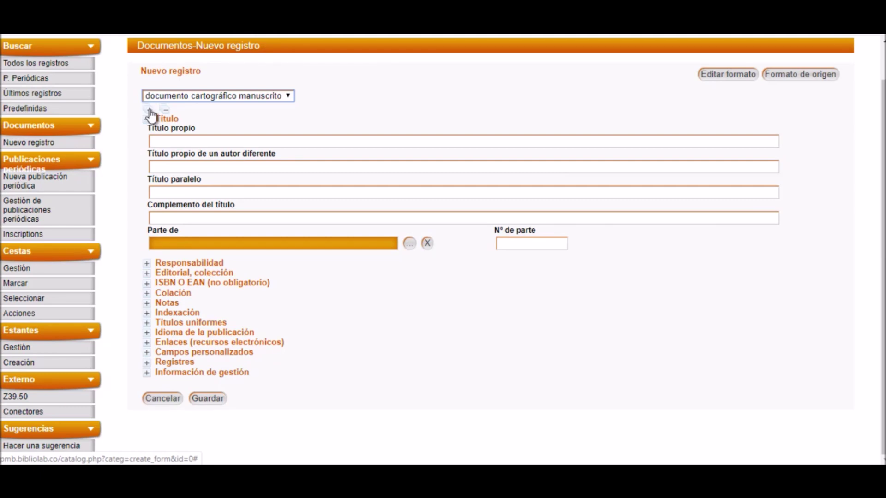
Step: Set the document type back to "texto impreso" and expand all sections of the record form
{"action": "left_click", "coordinate": [286, 95]}
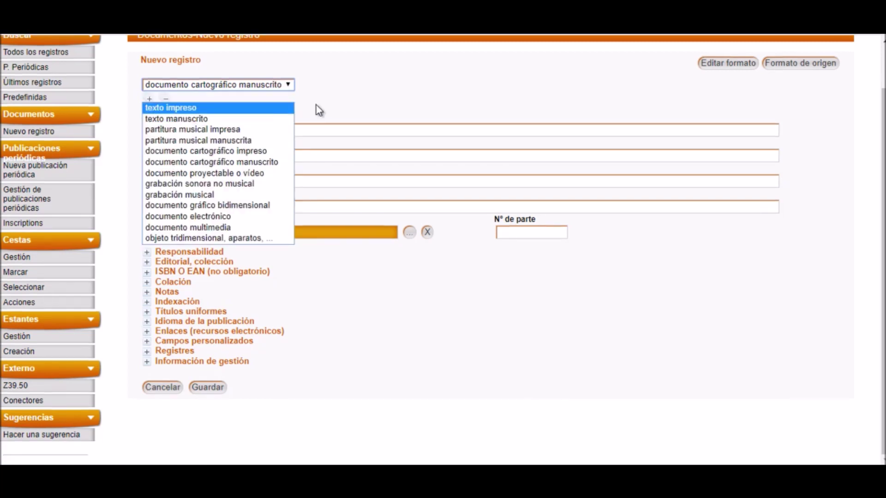
{"action": "key", "text": "Return"}
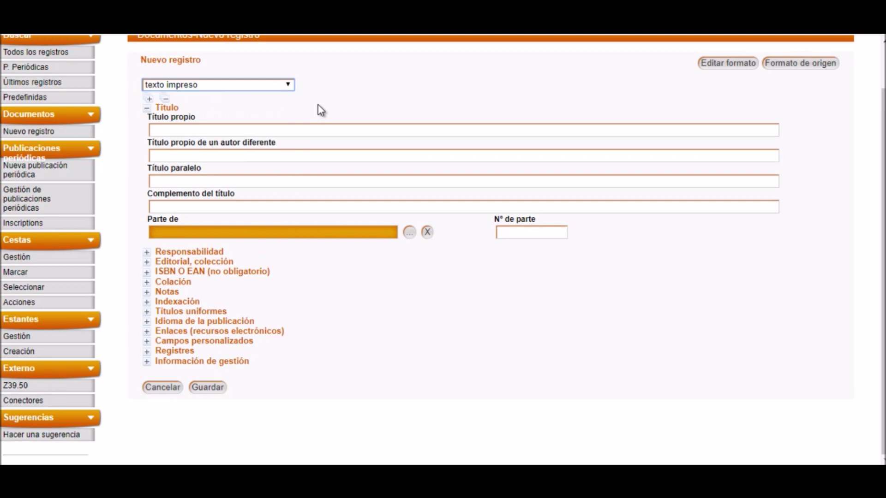
{"action": "left_click", "coordinate": [150, 98]}
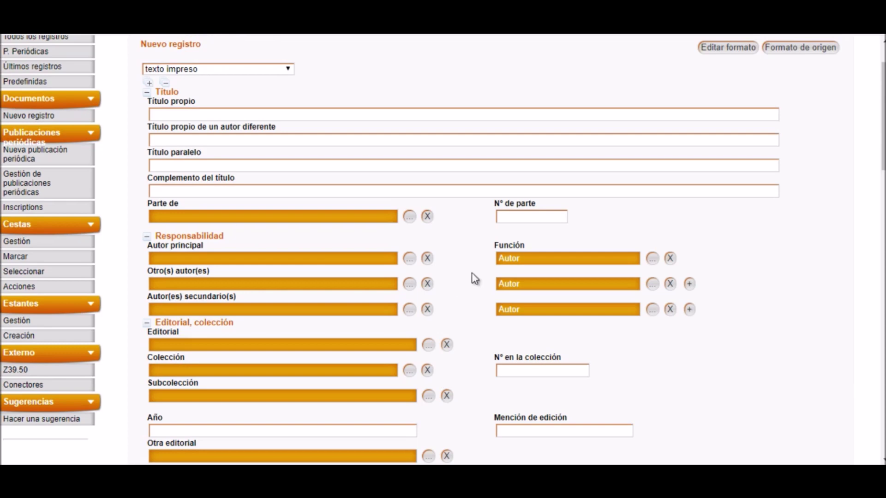
{"action": "left_click_drag", "start_coordinate": [882, 118], "coordinate": [882, 134]}
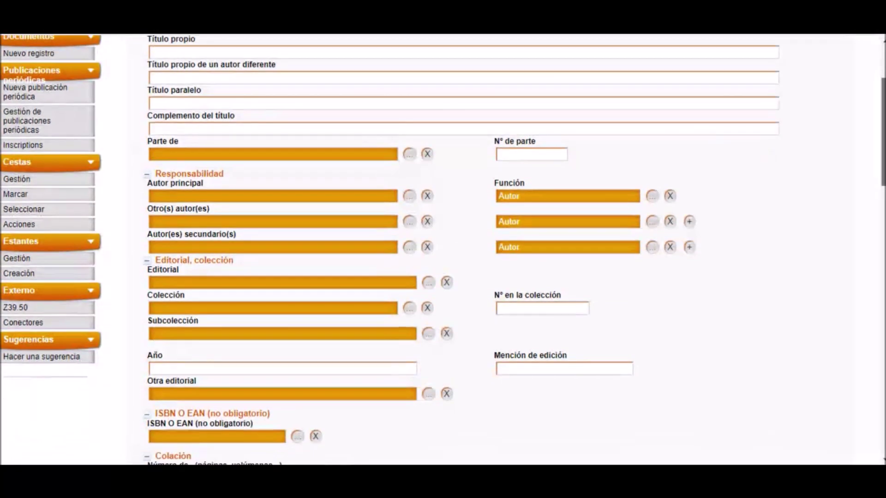
Step: Look through the expanded record form from the responsibility fields through indexing and uniform titles to the management information
{"action": "scroll", "coordinate": [461, 249], "scroll_direction": "down", "scroll_amount": 4}
{"action": "left_click_drag", "start_coordinate": [882, 130], "coordinate": [881, 107]}
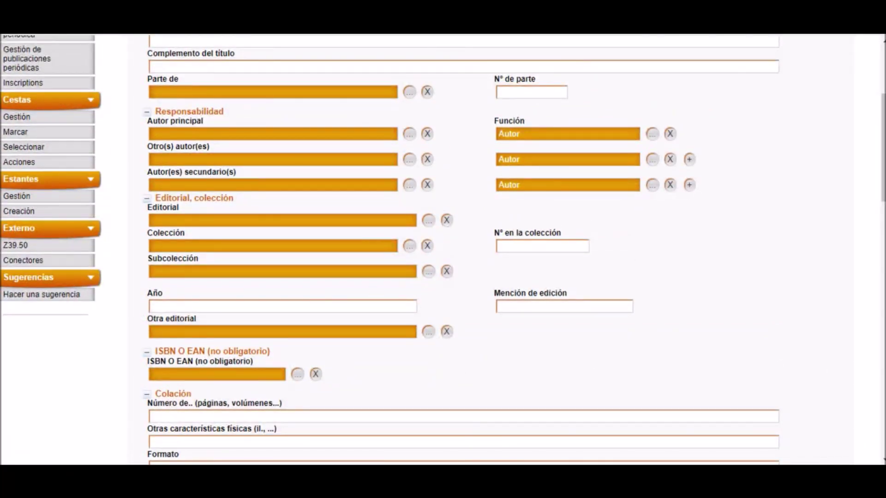
{"action": "left_click_drag", "start_coordinate": [883, 146], "coordinate": [878, 321]}
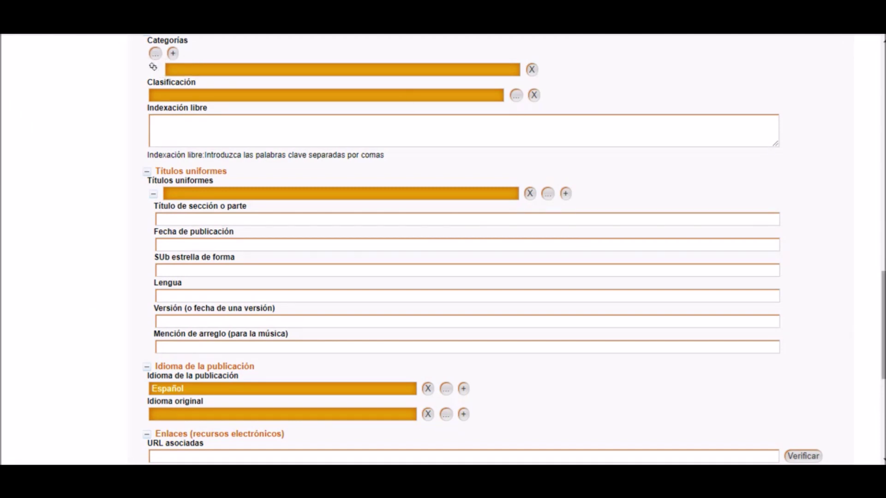
{"action": "mouse_move", "coordinate": [882, 320]}
{"action": "left_mouse_down"}
{"action": "mouse_move", "coordinate": [884, 286]}
{"action": "mouse_move", "coordinate": [883, 316]}
{"action": "left_mouse_up"}
{"action": "left_click", "coordinate": [193, 153]}
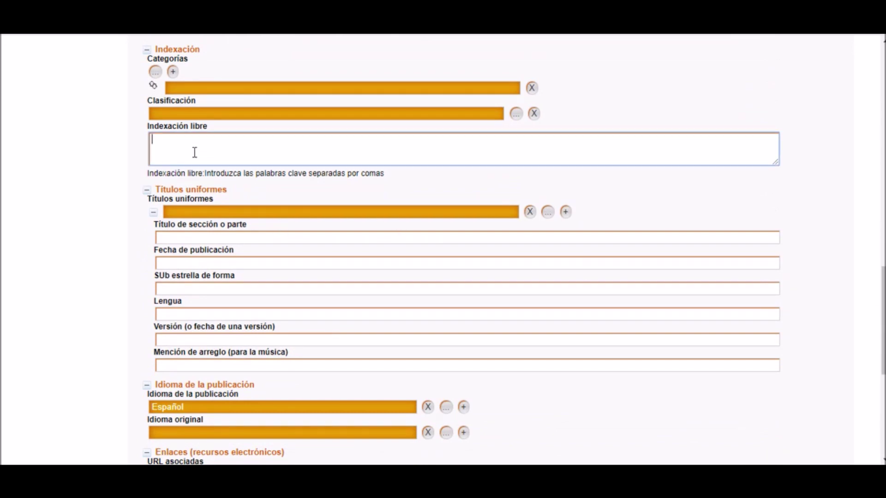
{"action": "left_click_drag", "start_coordinate": [882, 285], "coordinate": [880, 369]}
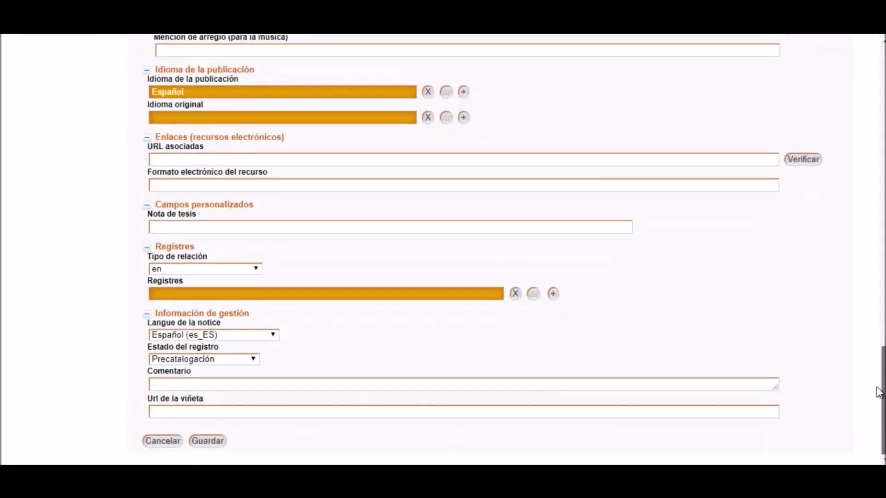
Step: Examine the Colación fields for page count, physical characteristics, format, price and accompanying material, along with the notes fields
{"action": "left_click_drag", "start_coordinate": [882, 384], "coordinate": [845, 197]}
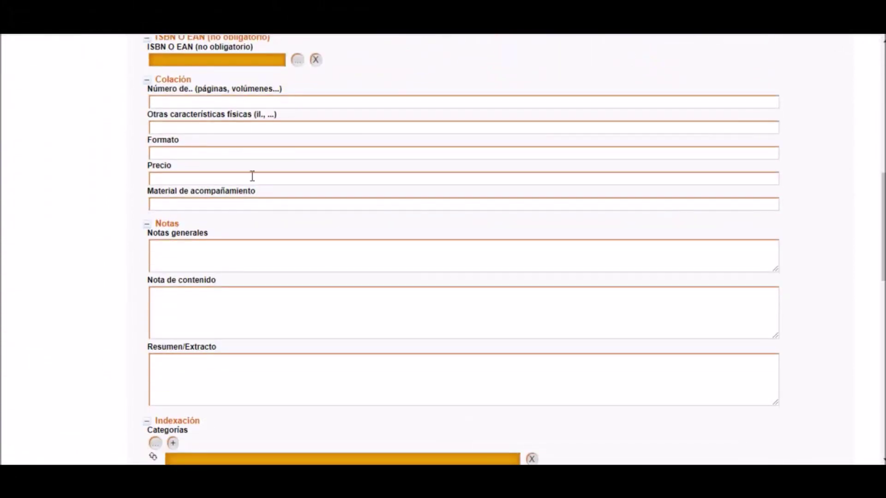
{"action": "left_click", "coordinate": [225, 102]}
{"action": "left_click", "coordinate": [217, 128]}
{"action": "left_click", "coordinate": [216, 153]}
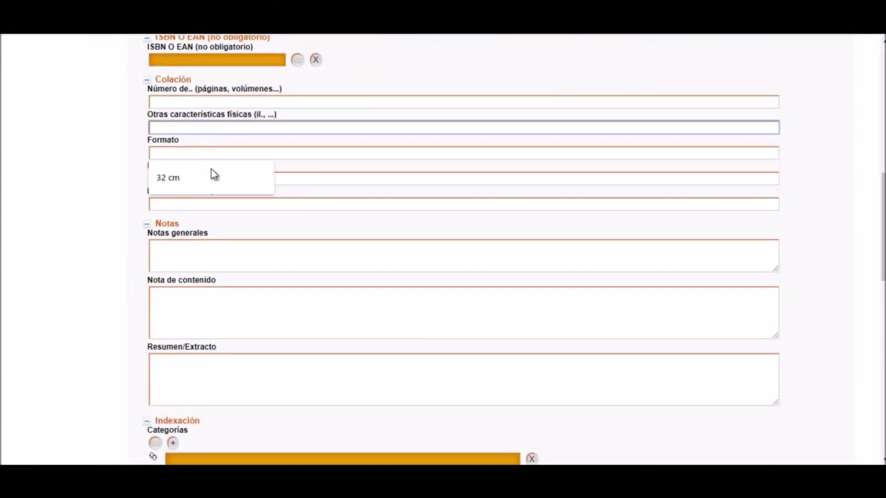
{"action": "left_click", "coordinate": [305, 179]}
{"action": "left_click", "coordinate": [305, 204]}
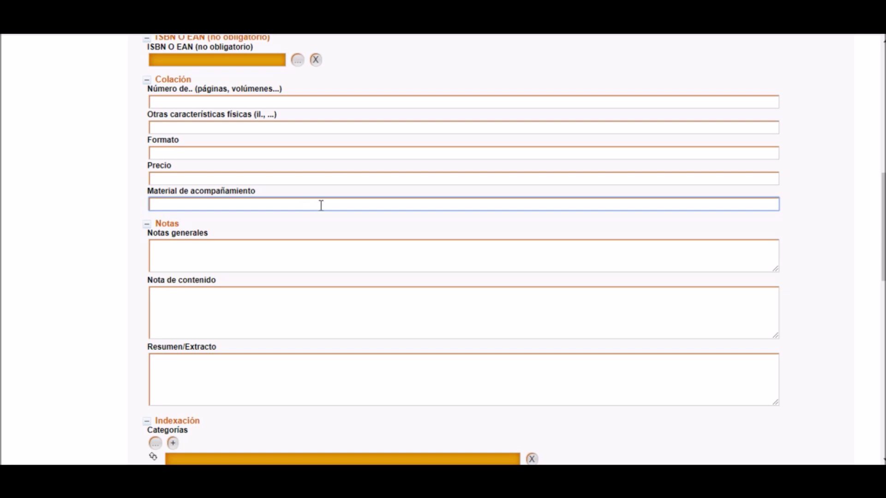
{"action": "scroll", "coordinate": [461, 249], "scroll_direction": "down", "scroll_amount": 1}
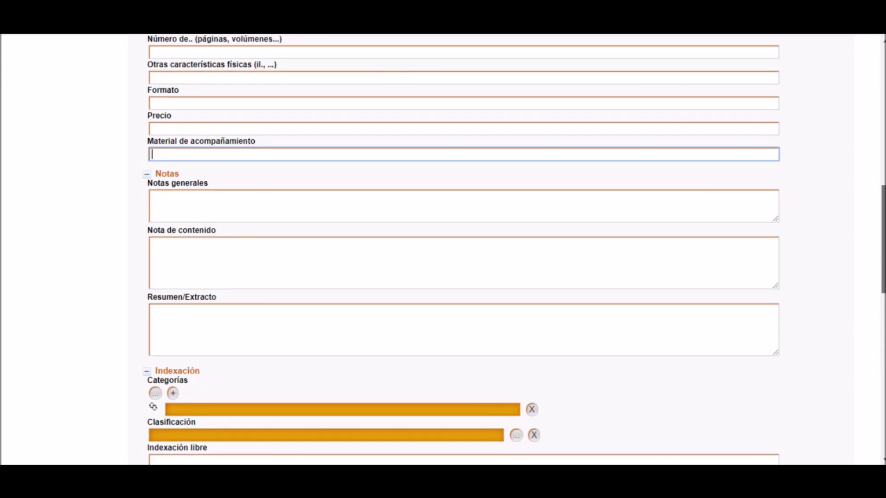
{"action": "scroll", "coordinate": [884, 193], "scroll_direction": "up", "scroll_amount": 1}
Step: Examine the management information section, including the thumbnail URL field and the available record statuses
{"action": "left_click_drag", "start_coordinate": [883, 193], "coordinate": [878, 372]}
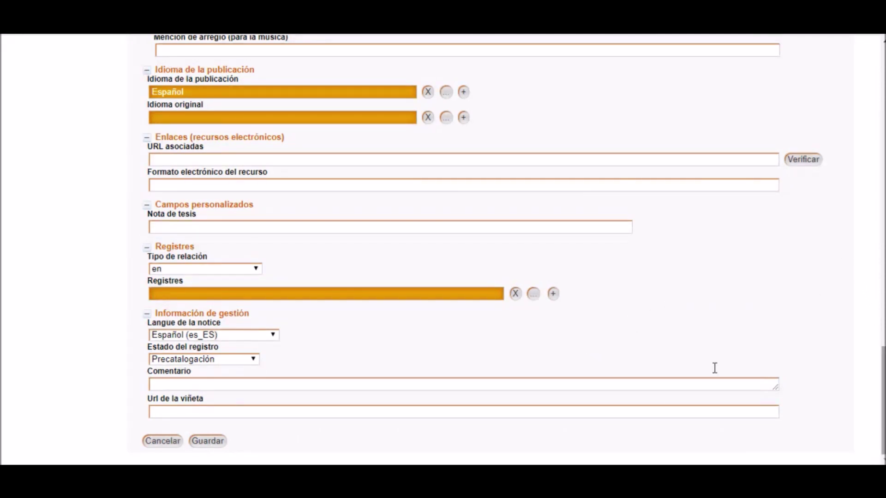
{"action": "left_click", "coordinate": [159, 411]}
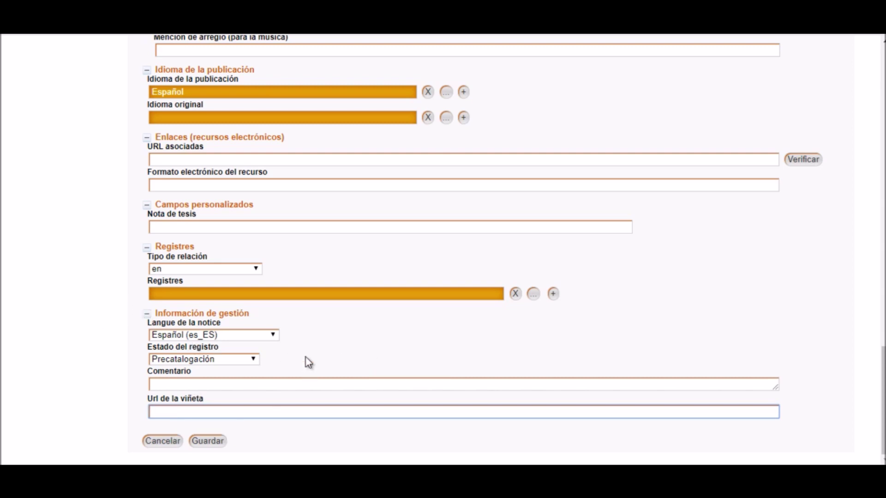
{"action": "left_click", "coordinate": [246, 359]}
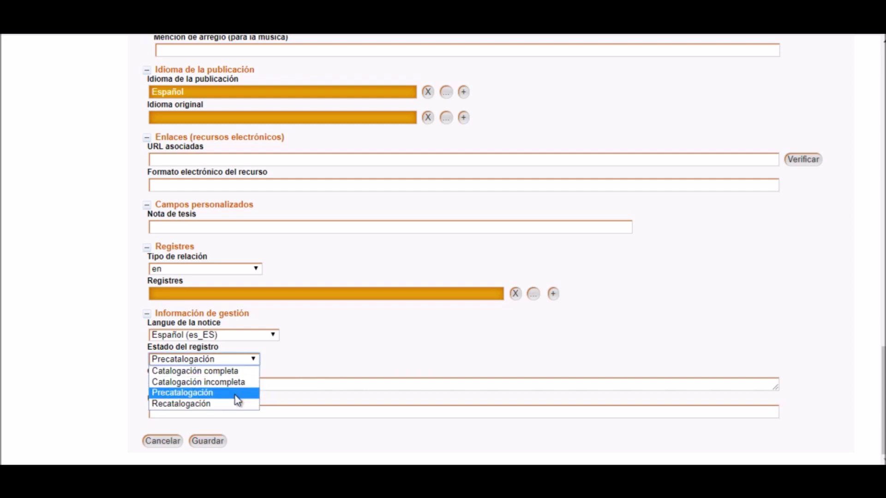
{"action": "left_click", "coordinate": [340, 349]}
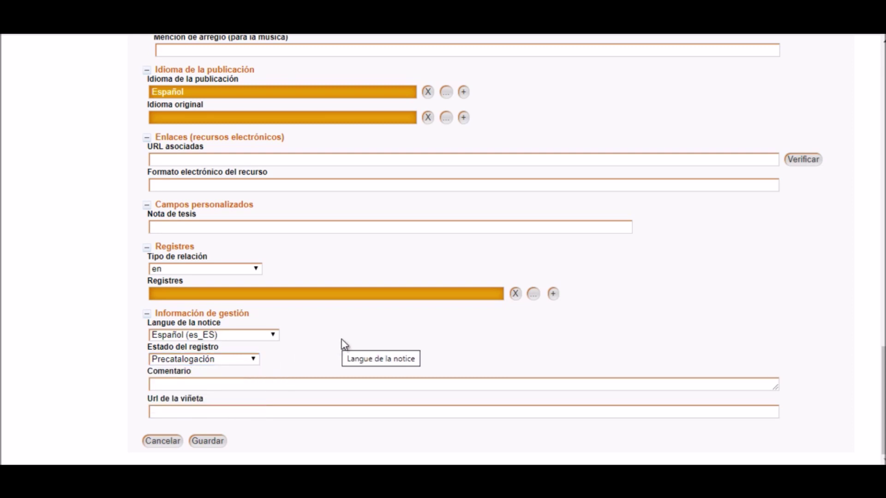
Step: Review the whole new record form once more, from the document type to the management information
{"action": "scroll", "coordinate": [559, 317], "scroll_direction": "up", "scroll_amount": 2}
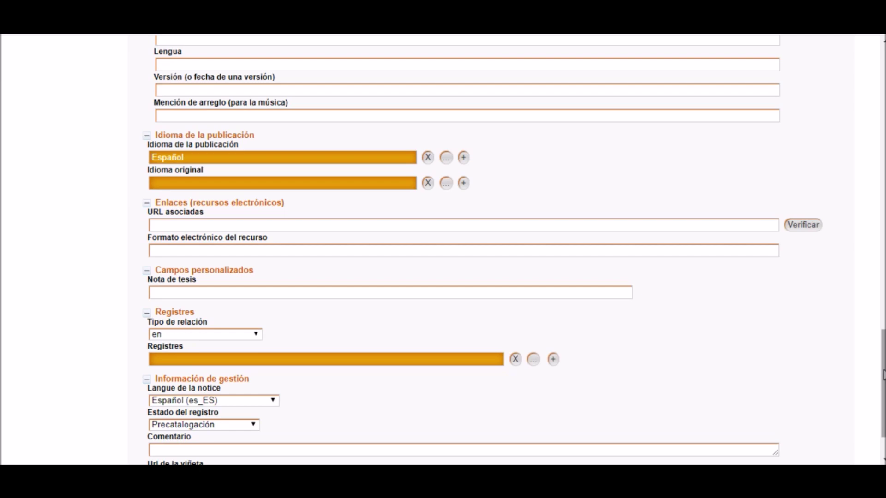
{"action": "left_click_drag", "start_coordinate": [883, 375], "coordinate": [838, 83]}
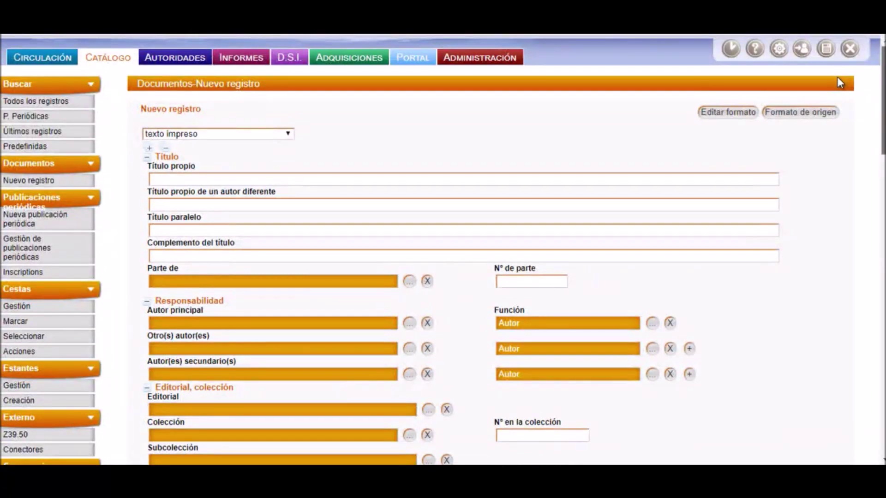
{"action": "left_click_drag", "start_coordinate": [837, 78], "coordinate": [821, 393]}
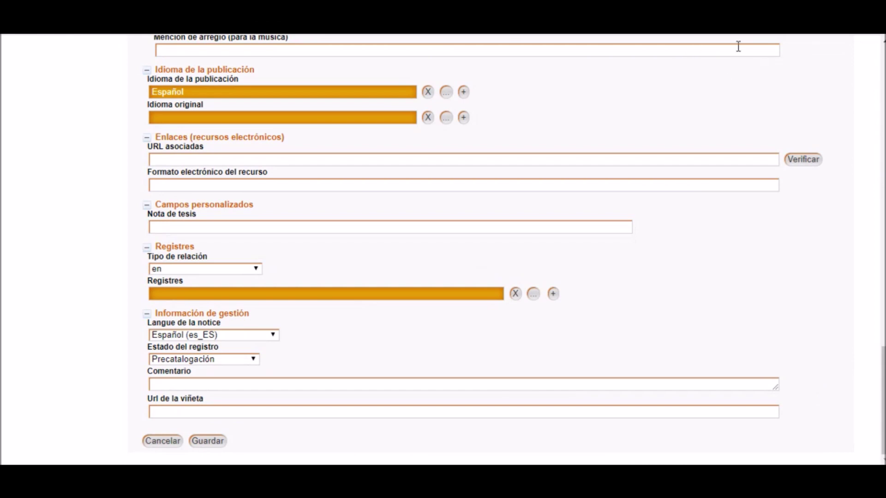
{"action": "left_click_drag", "start_coordinate": [883, 402], "coordinate": [881, 102]}
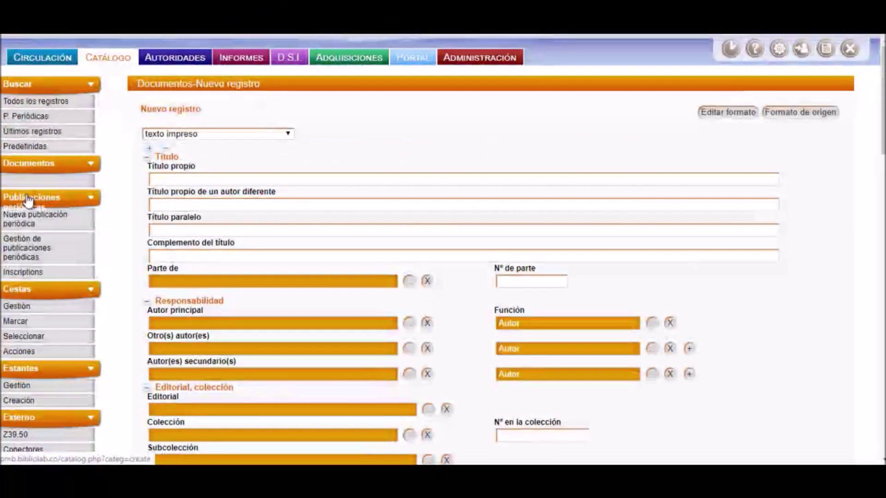
Step: View the blank form for a new periodical publication, discarding the unsaved record, and leave it for the all-records search
{"action": "left_click", "coordinate": [16, 223]}
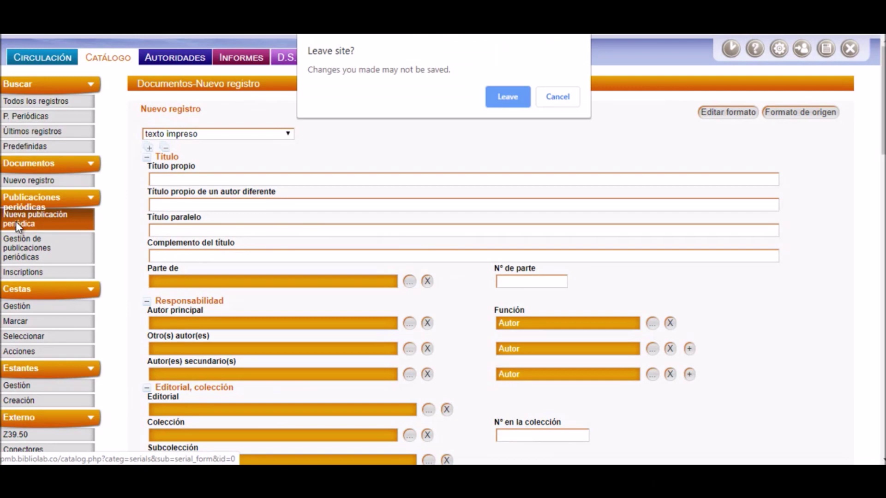
{"action": "left_click", "coordinate": [508, 104]}
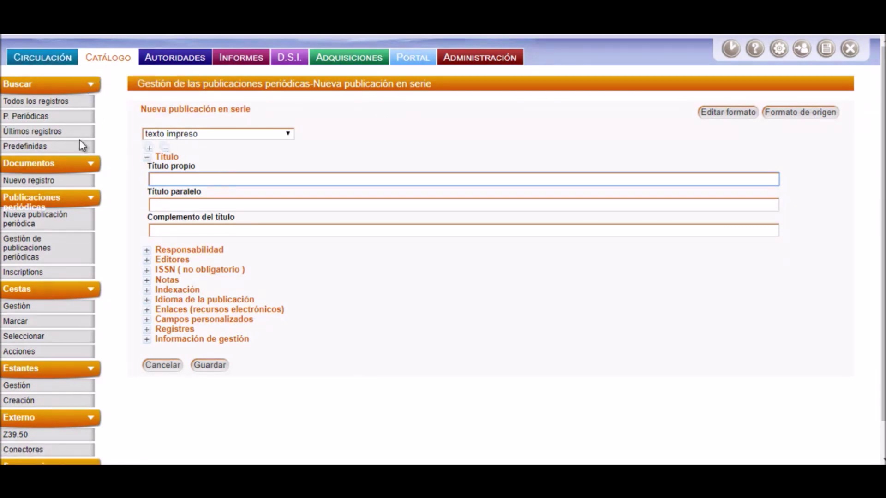
{"action": "left_click", "coordinate": [42, 102]}
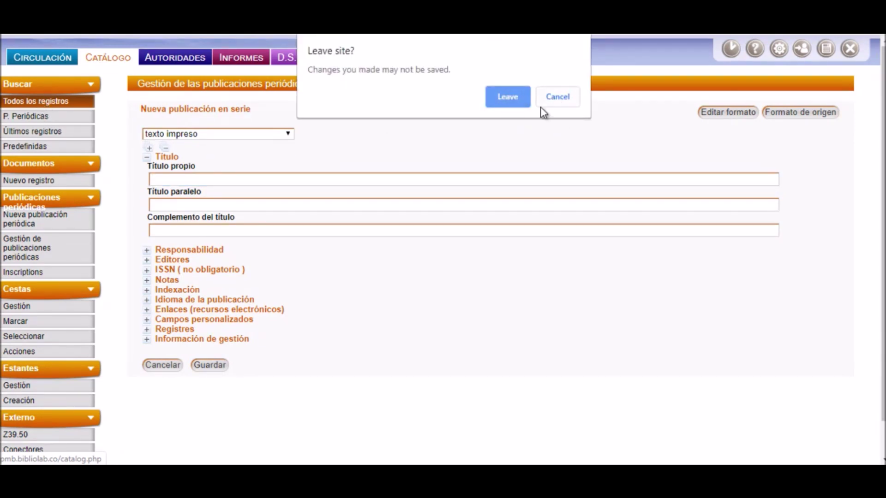
{"action": "left_click", "coordinate": [522, 106]}
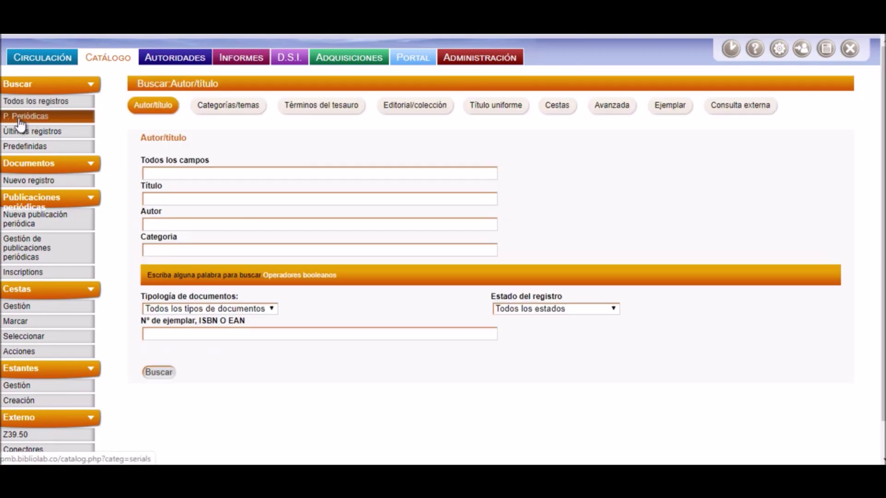
Step: Search the periodical publications for the title "polemikos" and expand the details of the matching record
{"action": "left_click", "coordinate": [20, 119]}
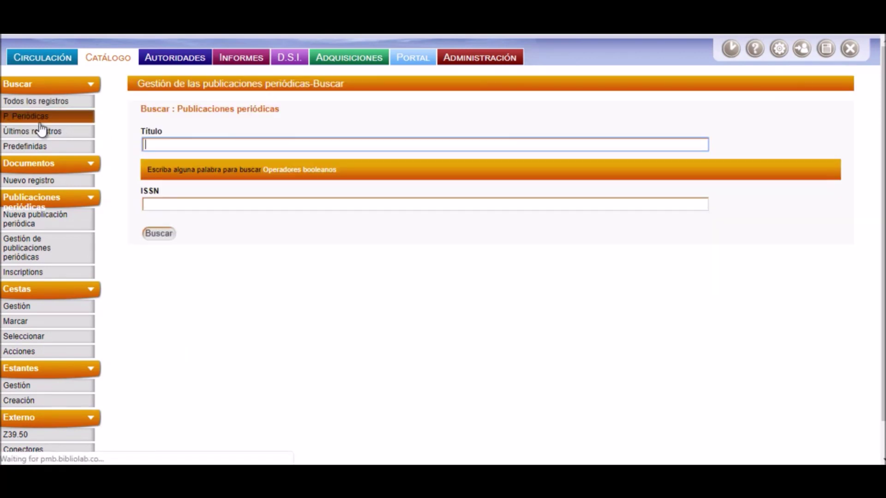
{"action": "left_click", "coordinate": [218, 145]}
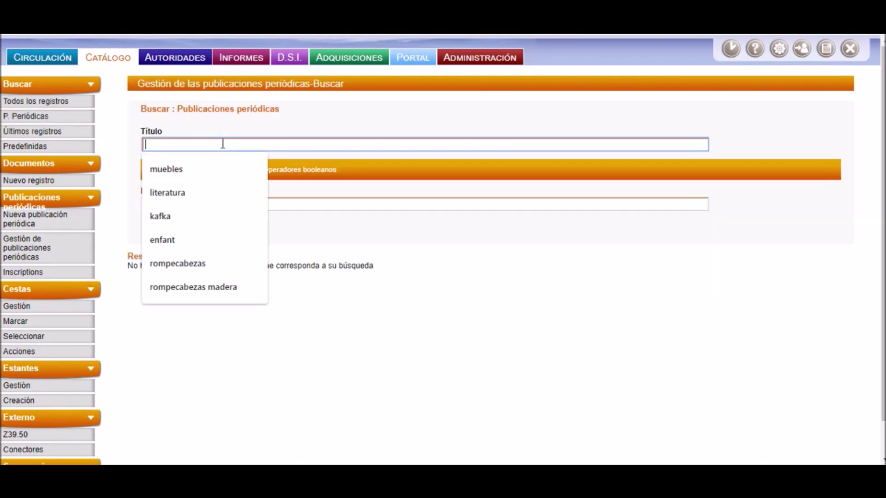
{"action": "type", "text": "polemikos"}
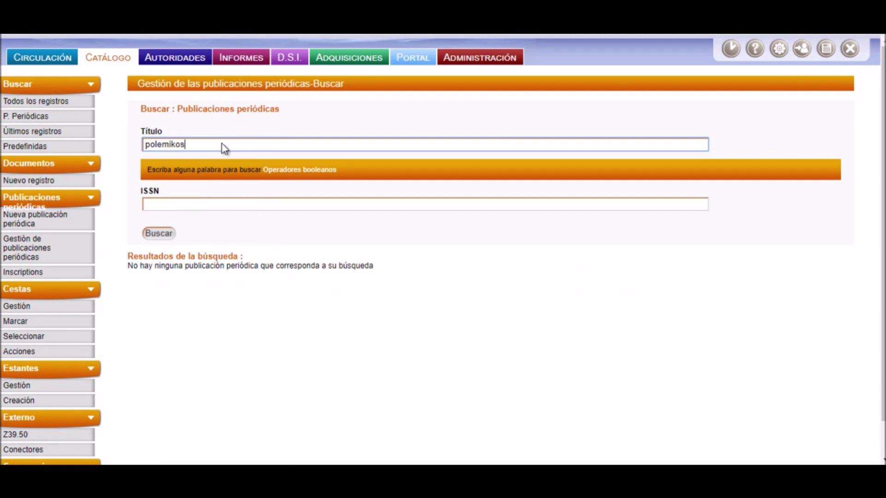
{"action": "key", "text": "Return"}
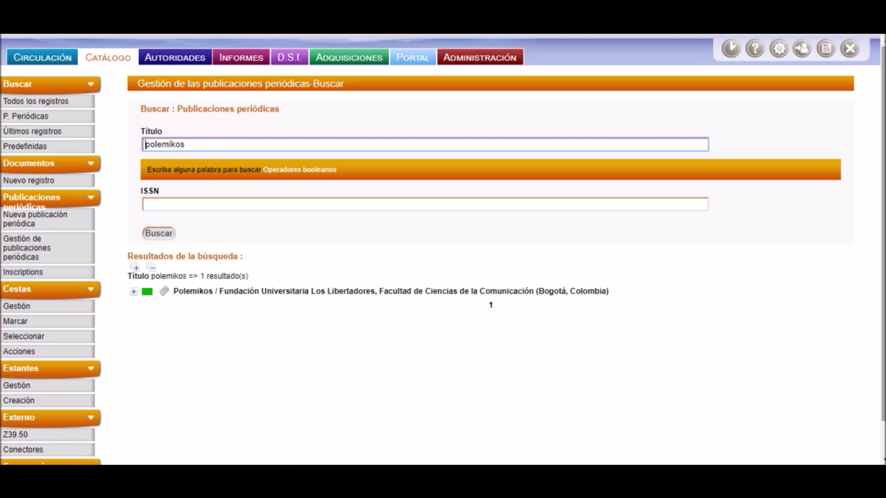
{"action": "scroll", "coordinate": [562, 236], "scroll_direction": "down", "scroll_amount": 1}
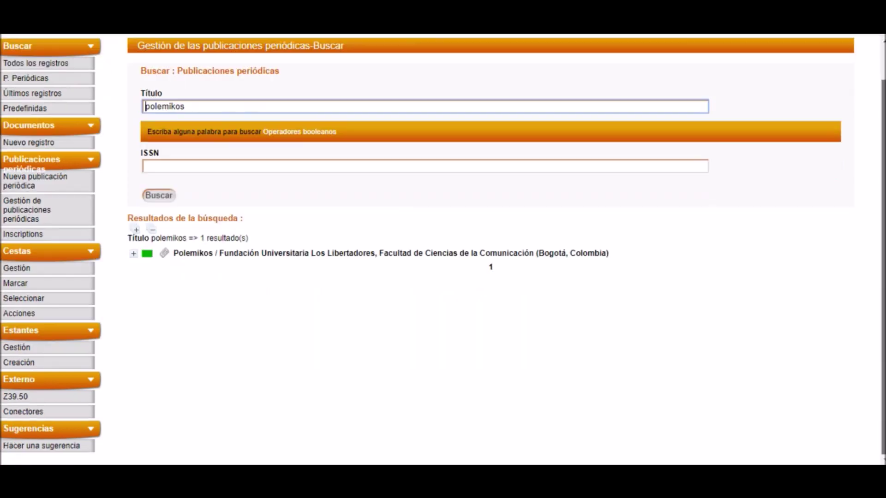
{"action": "left_click", "coordinate": [133, 254]}
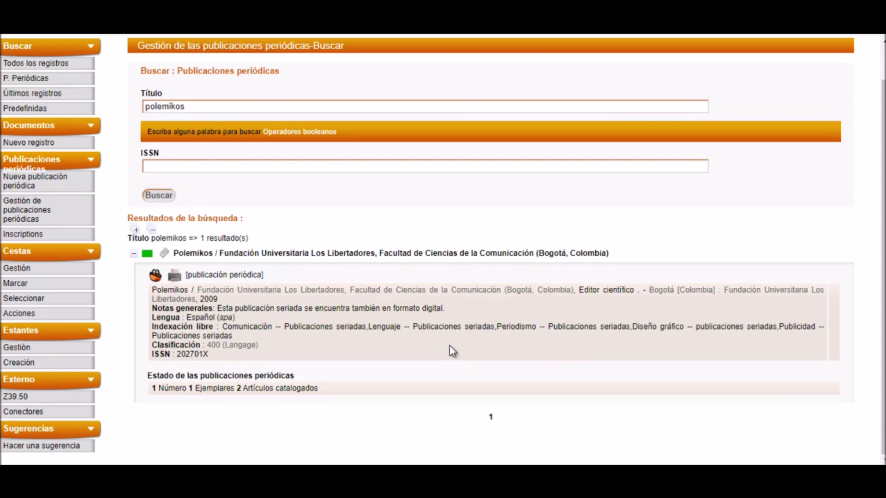
Step: Open the Polemikos record for modification, expand all its sections and look through the completed fields
{"action": "left_click", "coordinate": [185, 255]}
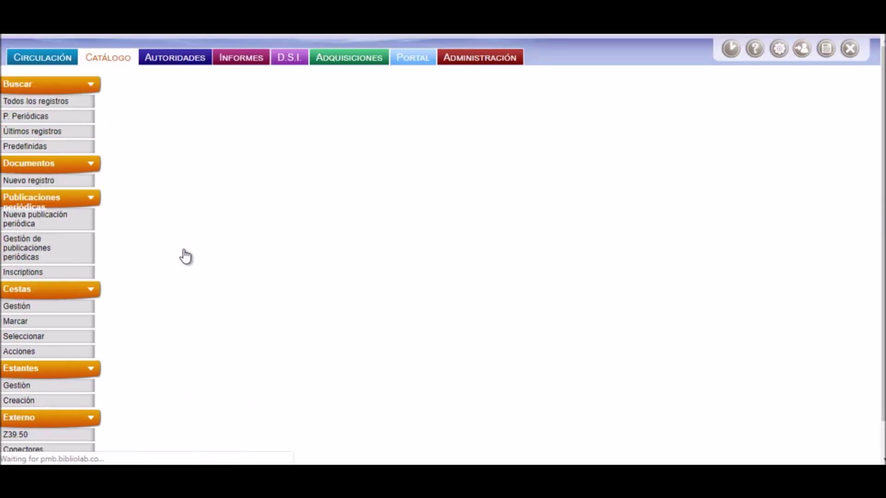
{"action": "left_click", "coordinate": [158, 265]}
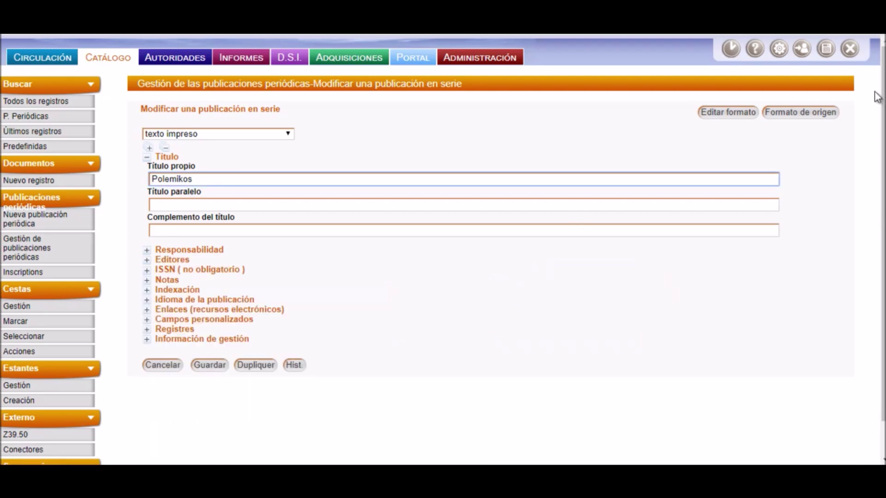
{"action": "left_click", "coordinate": [149, 148]}
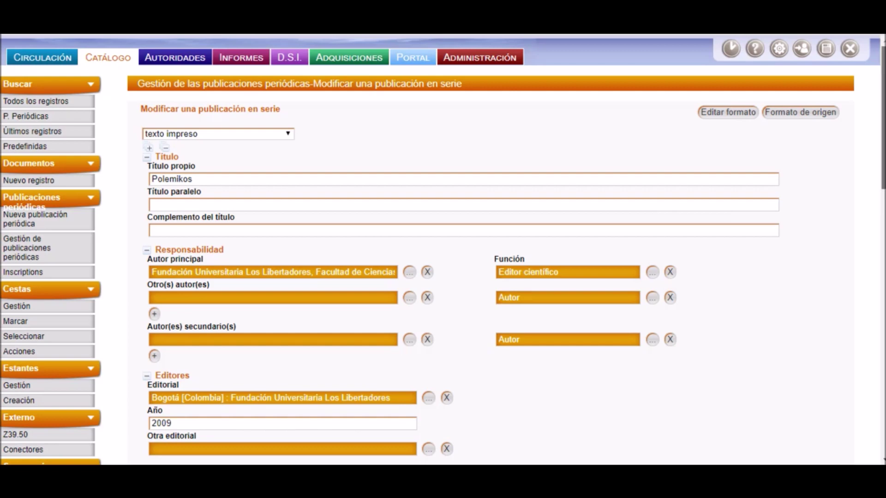
{"action": "scroll", "coordinate": [442, 251], "scroll_direction": "down", "scroll_amount": 5}
{"action": "left_click_drag", "start_coordinate": [881, 100], "coordinate": [882, 331]}
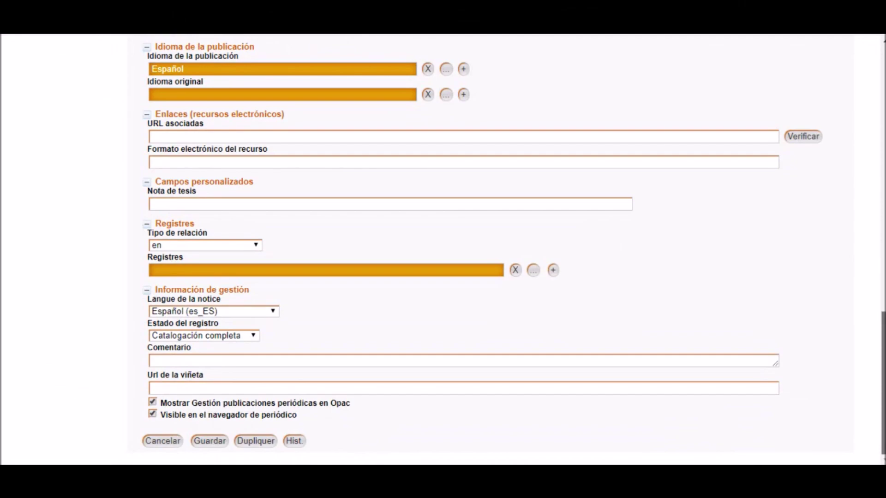
{"action": "left_click_drag", "start_coordinate": [882, 331], "coordinate": [859, 57]}
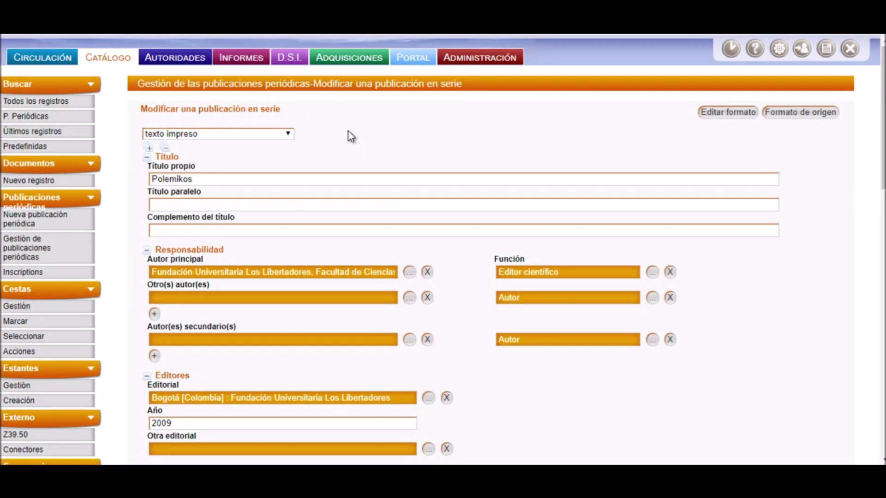
Step: Leave the Polemikos edit form without saving and open its issue "N°2 - abril 2009"
{"action": "left_click", "coordinate": [15, 32]}
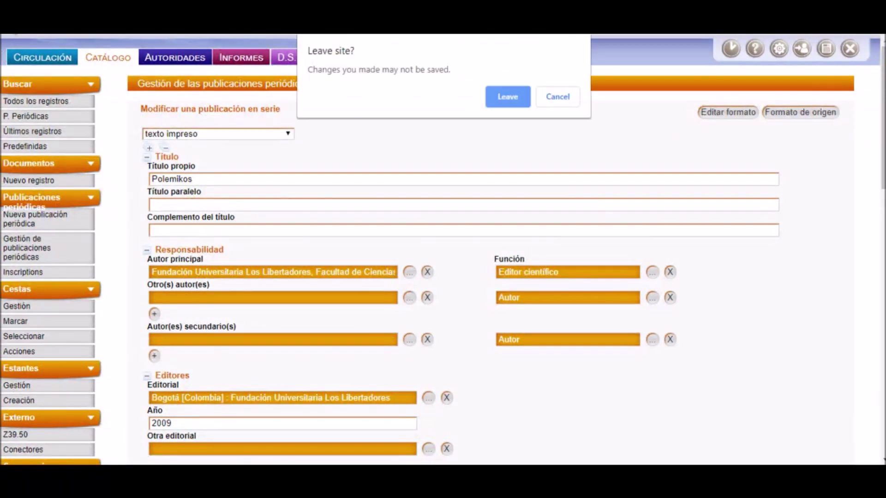
{"action": "left_click", "coordinate": [487, 98]}
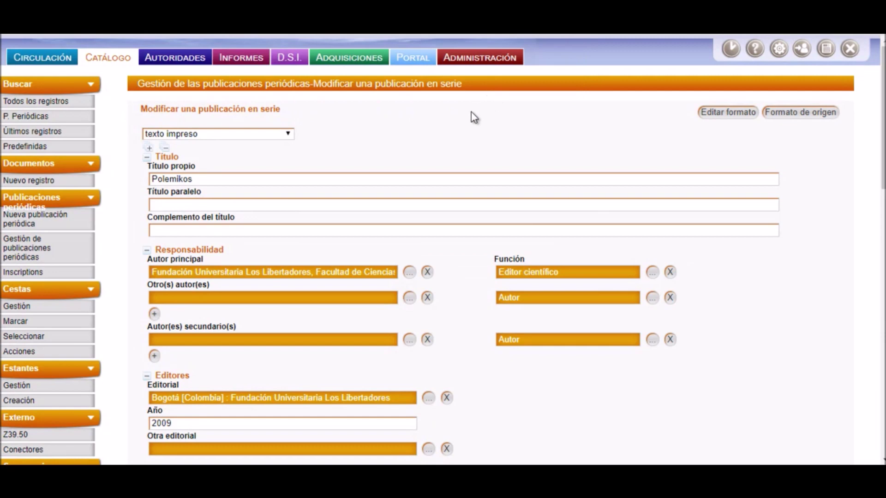
{"action": "scroll", "coordinate": [134, 285], "scroll_direction": "down", "scroll_amount": 1}
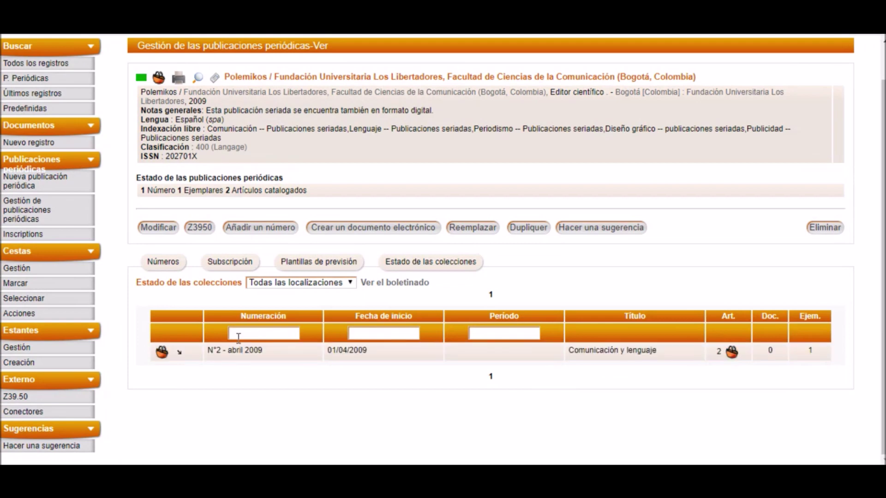
{"action": "left_click", "coordinate": [244, 356]}
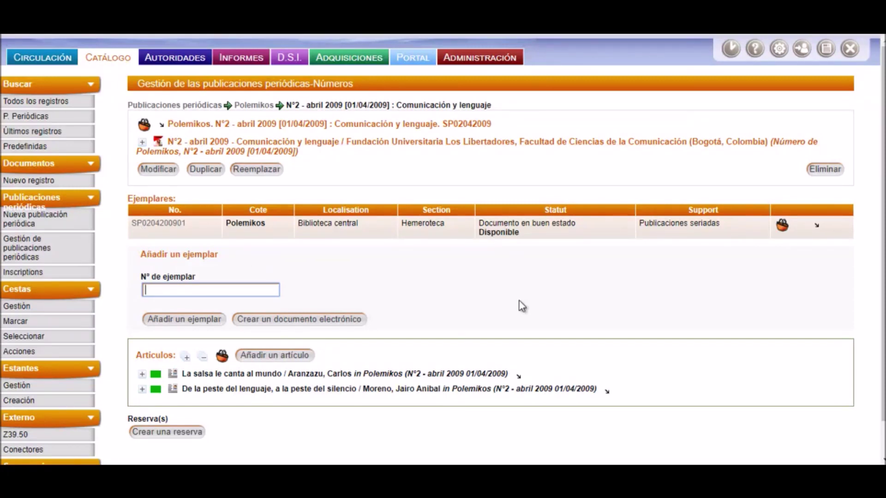
Step: Expand both articles of the Polemikos issue "N°2 - abril 2009" and review their details and issue reference
{"action": "scroll", "coordinate": [520, 305], "scroll_direction": "down", "scroll_amount": 1}
{"action": "scroll", "coordinate": [509, 289], "scroll_direction": "up", "scroll_amount": 1}
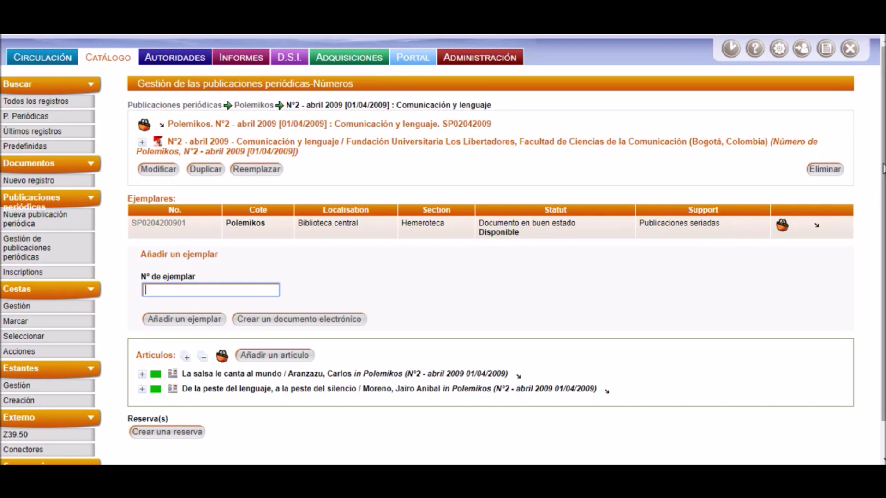
{"action": "scroll", "coordinate": [871, 190], "scroll_direction": "down", "scroll_amount": 2}
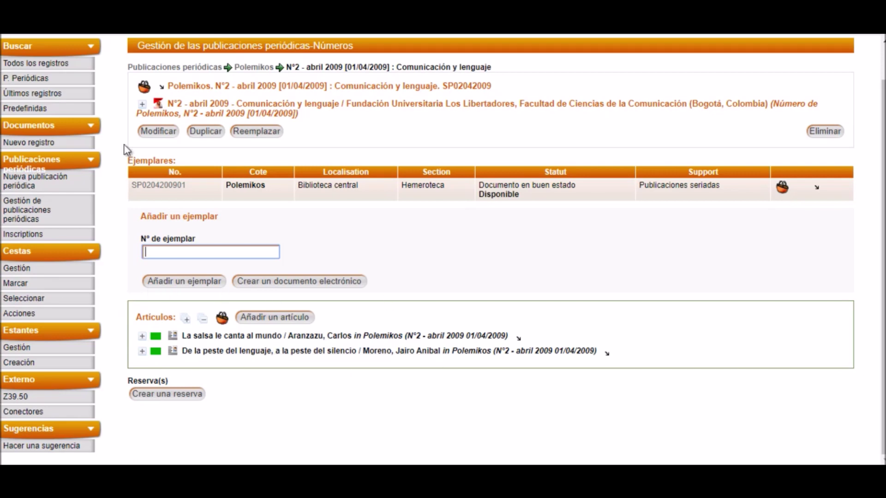
{"action": "left_click", "coordinate": [142, 336]}
{"action": "scroll", "coordinate": [133, 341], "scroll_direction": "down", "scroll_amount": 2}
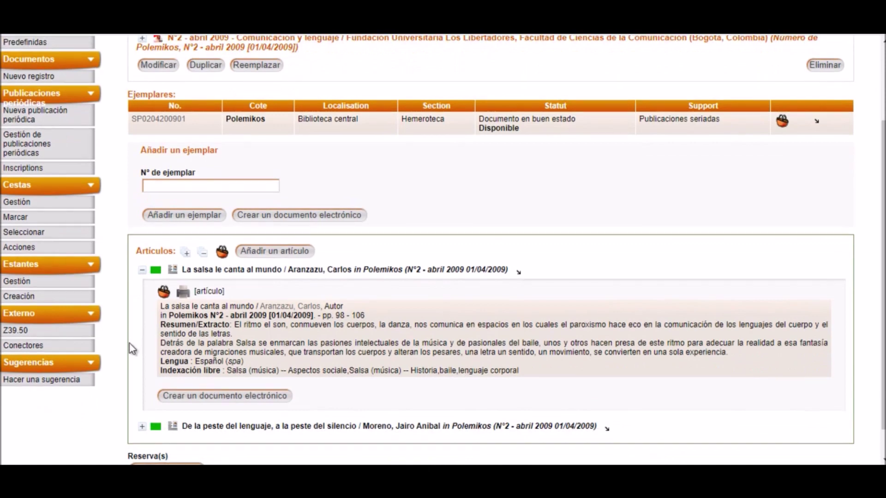
{"action": "scroll", "coordinate": [131, 346], "scroll_direction": "down", "scroll_amount": 1}
{"action": "left_click", "coordinate": [142, 392]}
{"action": "scroll", "coordinate": [123, 390], "scroll_direction": "down", "scroll_amount": 2}
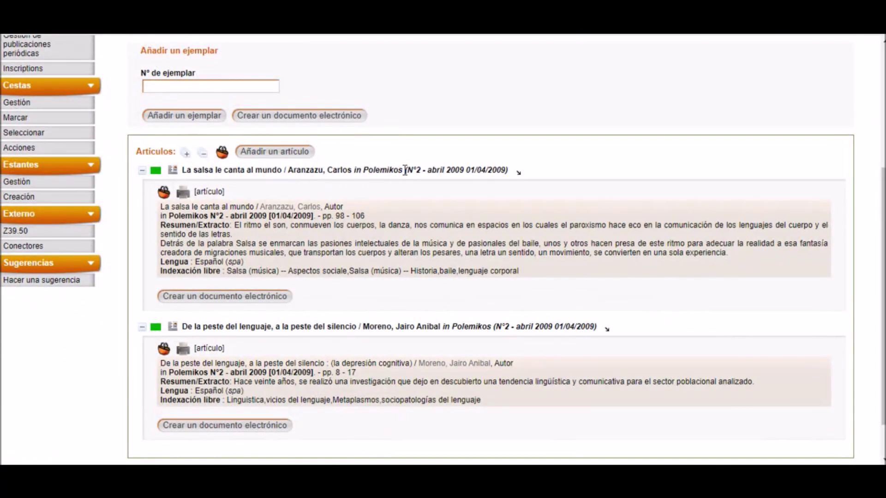
{"action": "left_click_drag", "start_coordinate": [406, 170], "coordinate": [510, 176]}
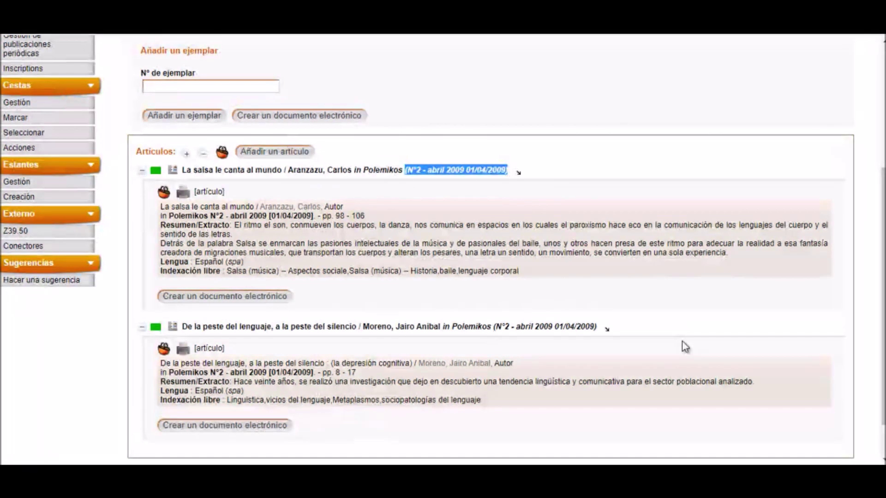
{"action": "scroll", "coordinate": [510, 180], "scroll_direction": "up", "scroll_amount": 2}
{"action": "scroll", "coordinate": [872, 212], "scroll_direction": "up", "scroll_amount": 5}
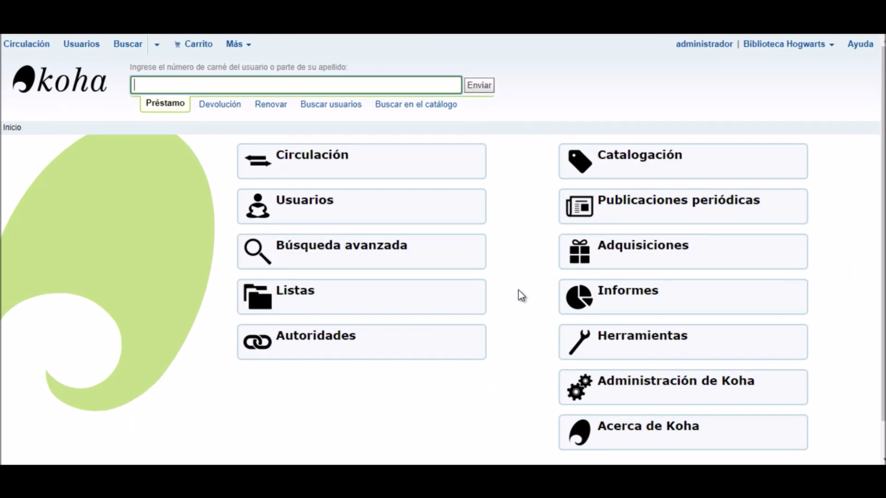
Step: Switch to Koha and open its cataloguing module, and open the all-records search in PMB for comparison
{"action": "scroll", "coordinate": [519, 289], "scroll_direction": "down", "scroll_amount": 1}
{"action": "scroll", "coordinate": [518, 289], "scroll_direction": "up", "scroll_amount": 1}
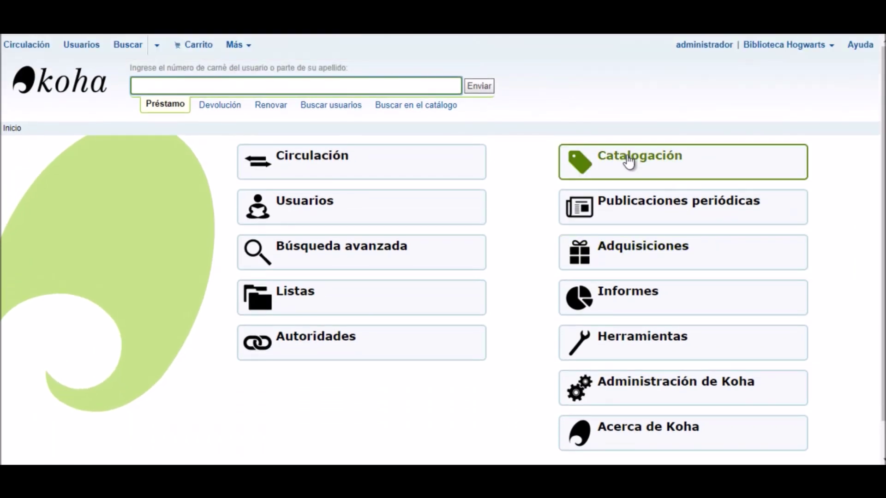
{"action": "left_click", "coordinate": [630, 161]}
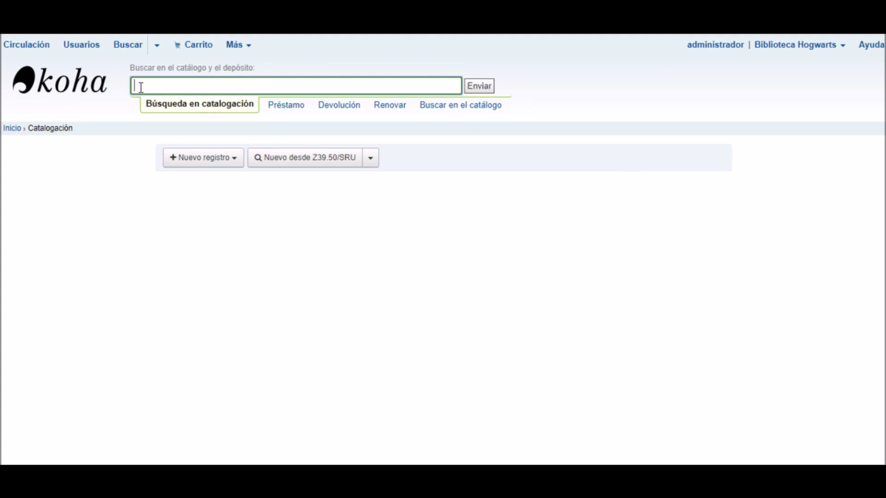
{"action": "left_click", "coordinate": [173, 89]}
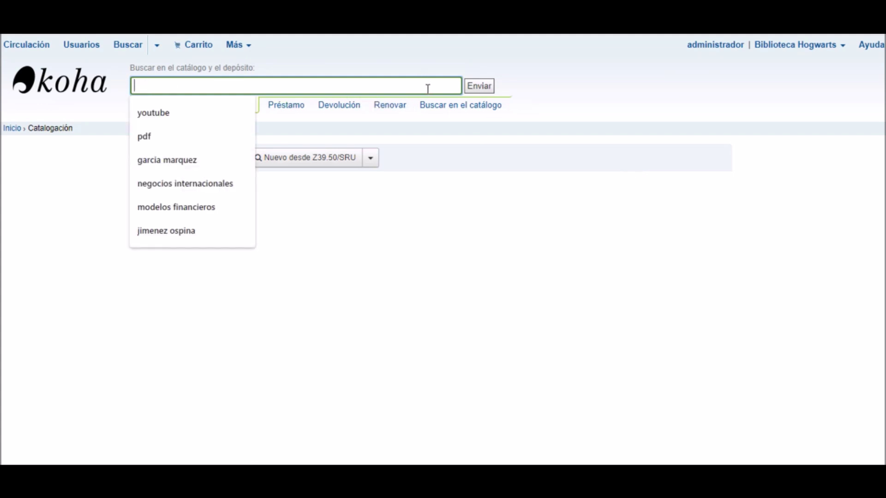
{"action": "left_click", "coordinate": [479, 241]}
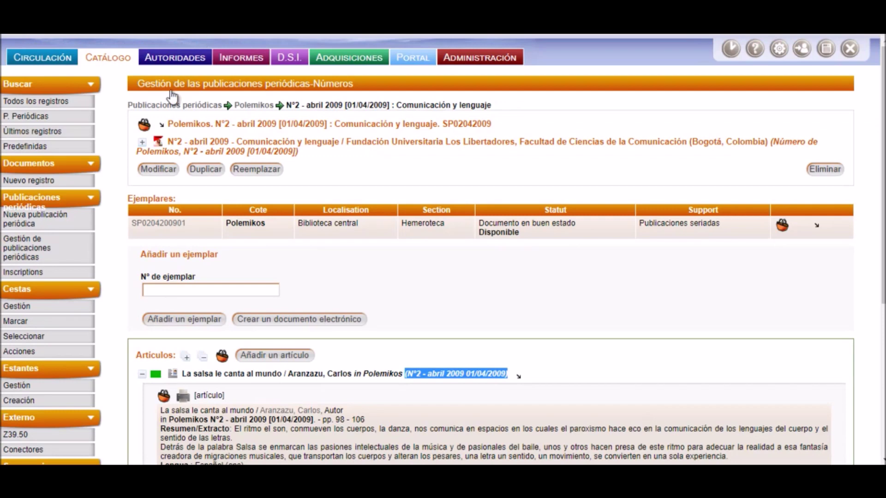
{"action": "left_click", "coordinate": [66, 105]}
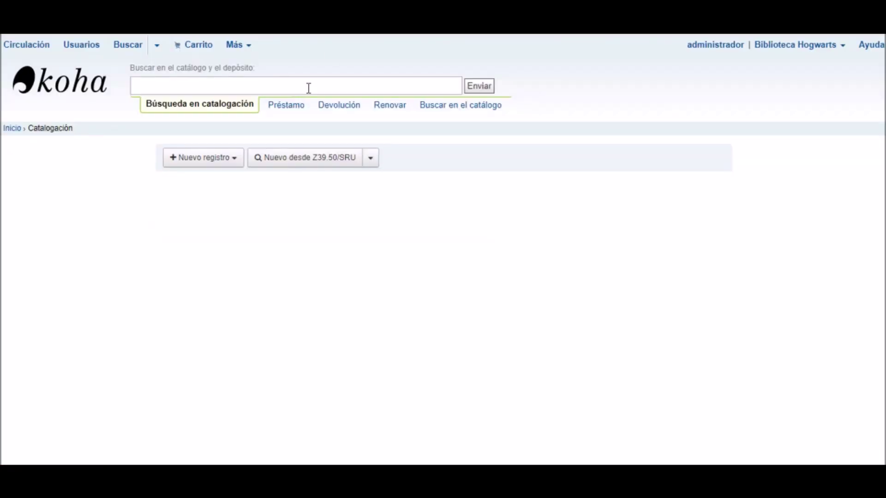
Step: Search the Koha catalogue and reservoir for "lispector" from the cataloguing module
{"action": "left_click", "coordinate": [308, 88]}
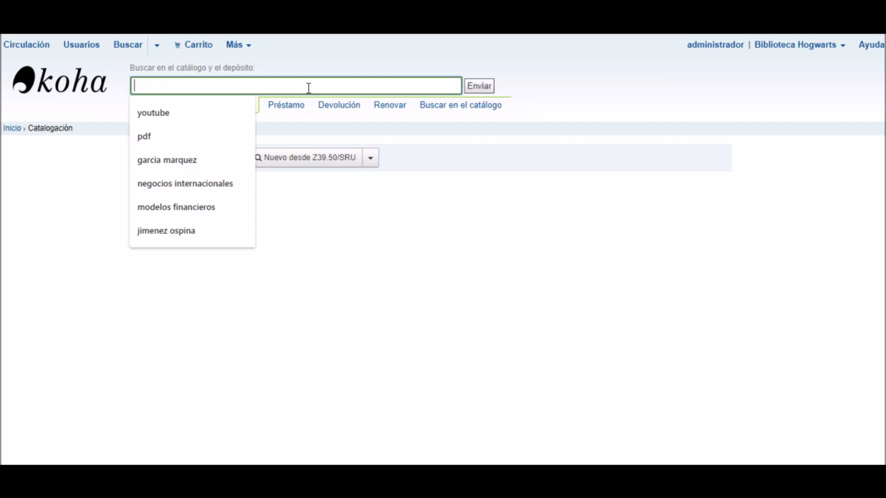
{"action": "type", "text": "lispector"}
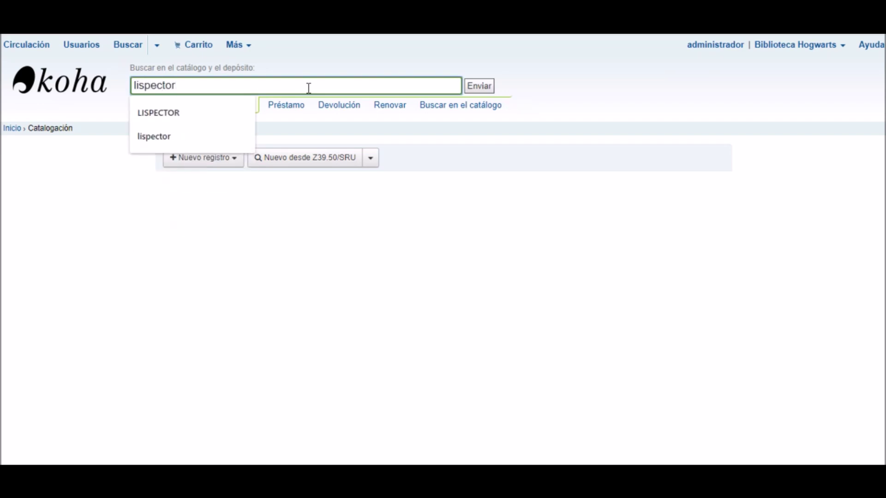
{"action": "key", "text": "Return"}
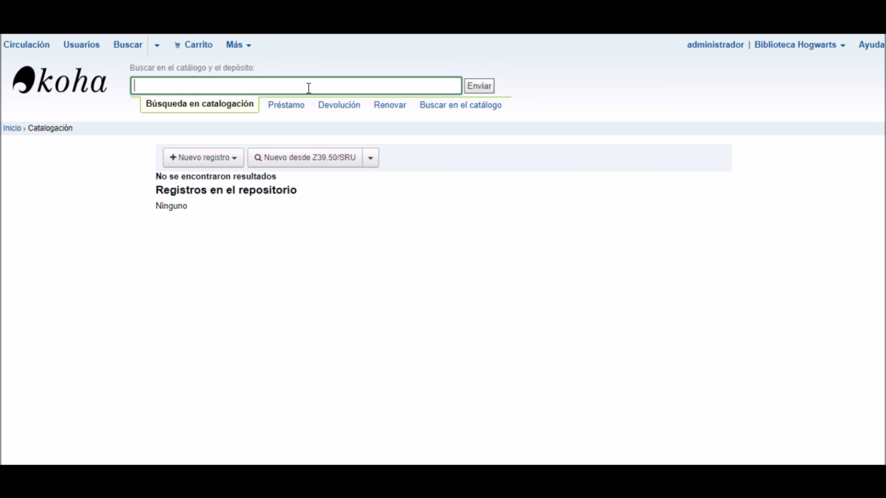
Step: Search the Koha cataloguing module for "literatura" and look through the list of matching records
{"action": "left_click", "coordinate": [309, 88]}
{"action": "type", "text": "literatura"}
{"action": "key", "text": "Return"}
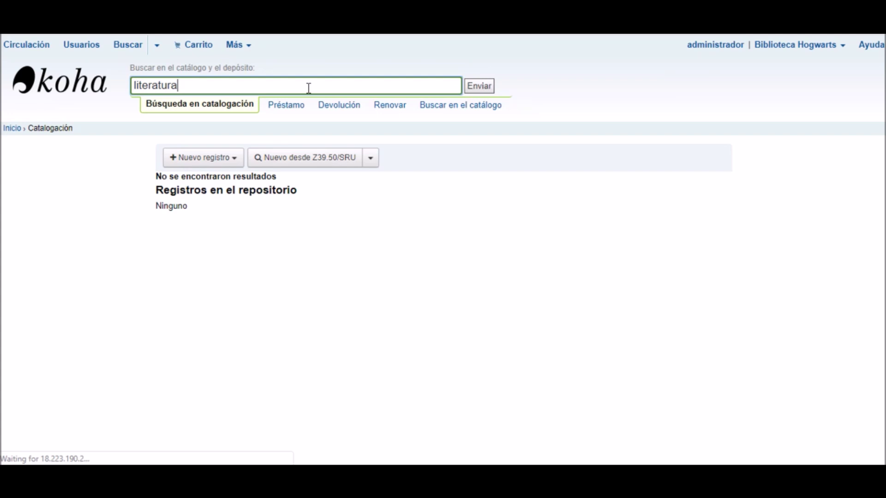
{"action": "scroll", "coordinate": [123, 286], "scroll_direction": "down", "scroll_amount": 3}
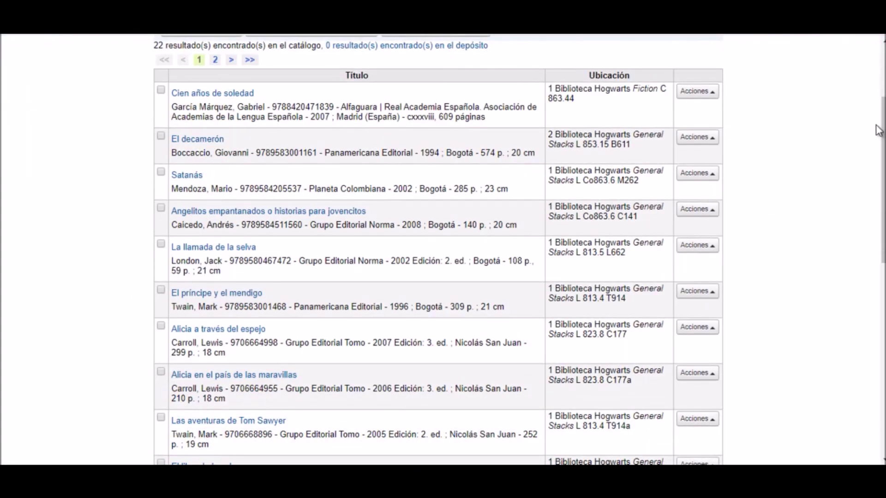
{"action": "left_click_drag", "start_coordinate": [882, 145], "coordinate": [873, 53]}
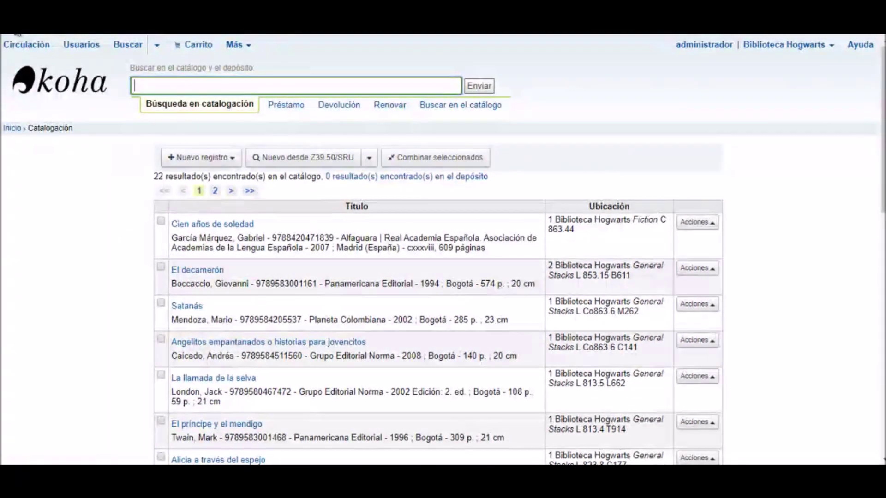
Step: Compare PMB's author/title search form with Koha's results, and return to Koha's initial cataloguing page
{"action": "key", "text": "alt+Left"}
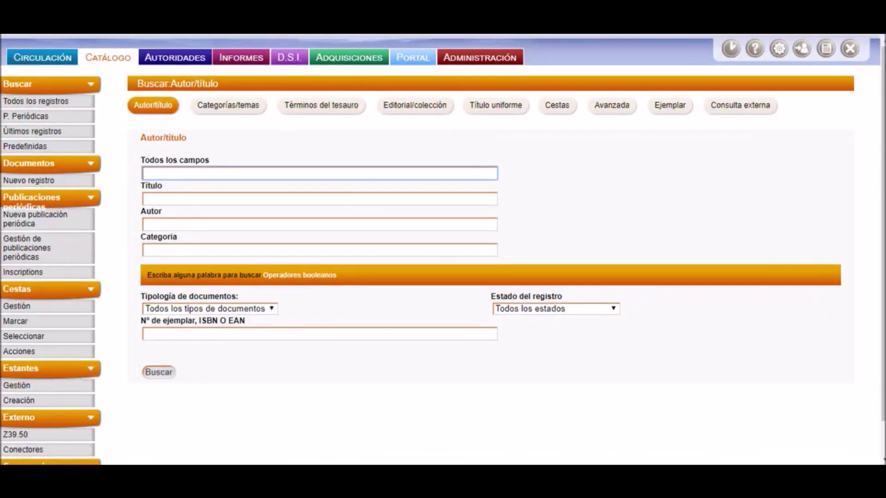
{"action": "key", "text": "alt+Right"}
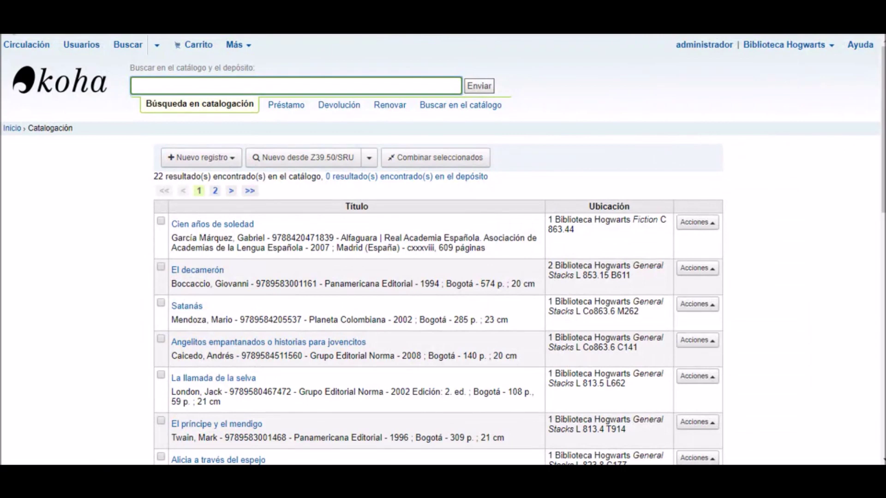
{"action": "key", "text": "alt+Right"}
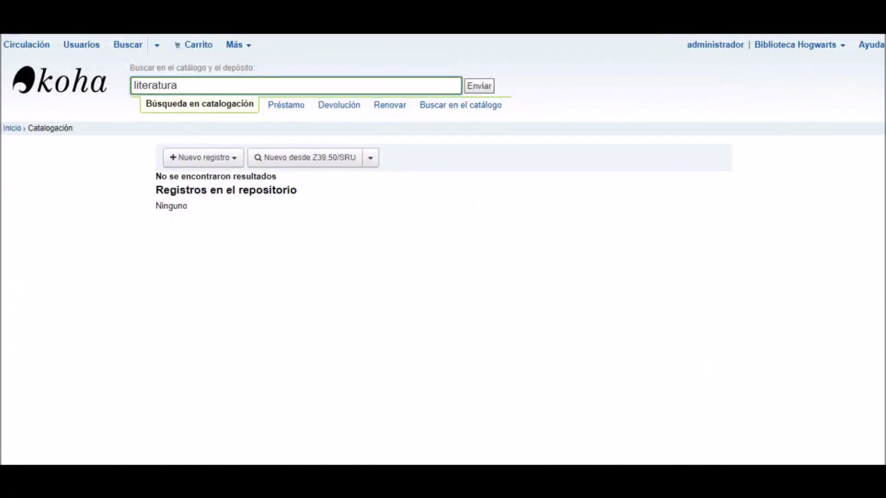
{"action": "key", "text": "alt+Left"}
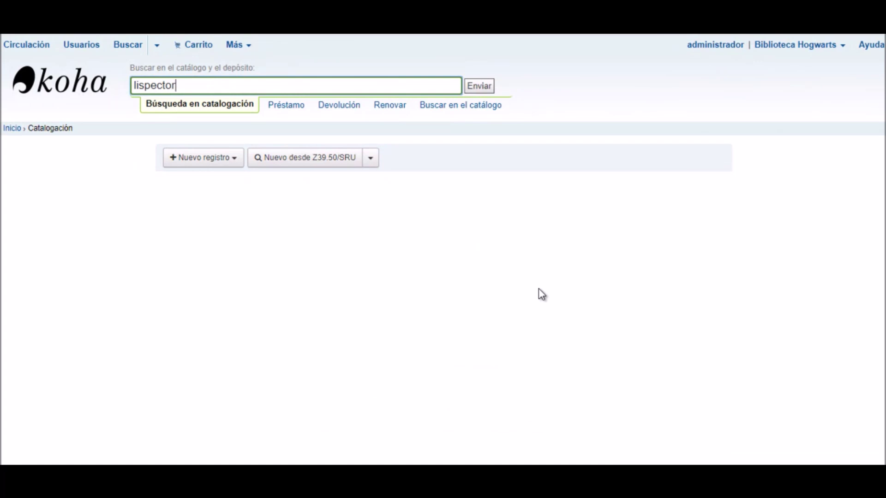
Step: Start a new Koha record with the Libros framework, examine its MARC field groups 0 to 7, and leave without saving
{"action": "left_click", "coordinate": [231, 161]}
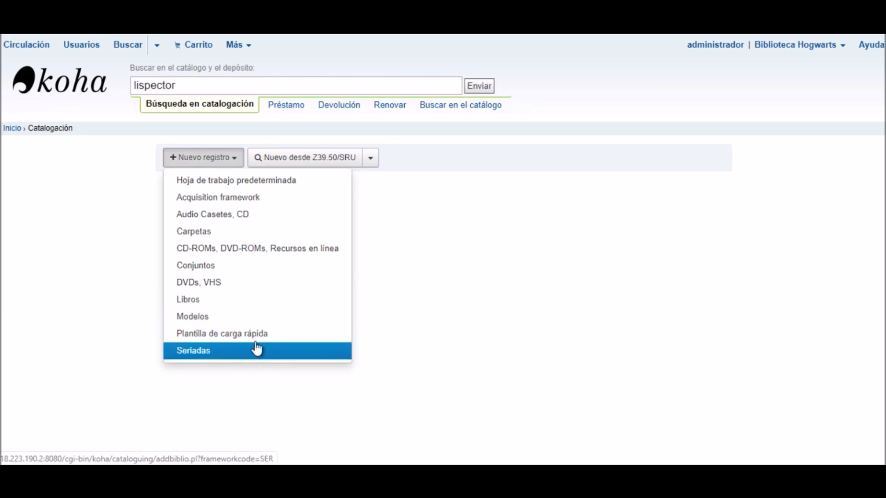
{"action": "left_click", "coordinate": [224, 308]}
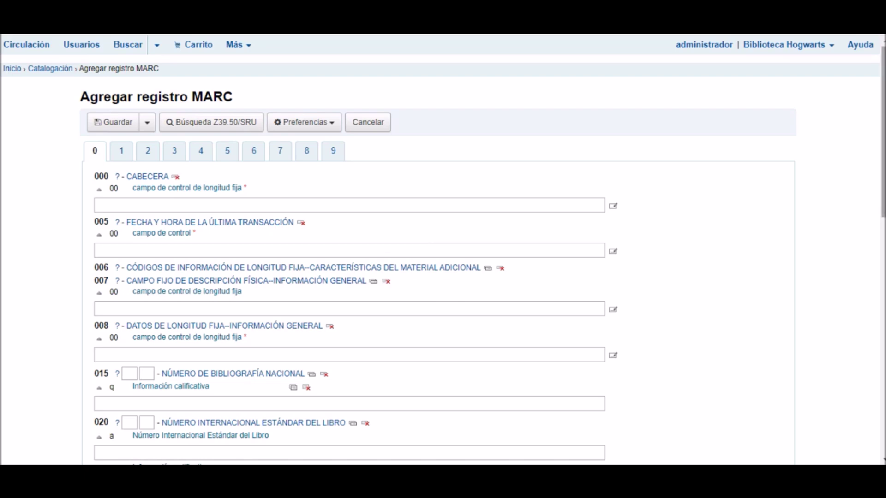
{"action": "left_click_drag", "start_coordinate": [882, 141], "coordinate": [880, 198]}
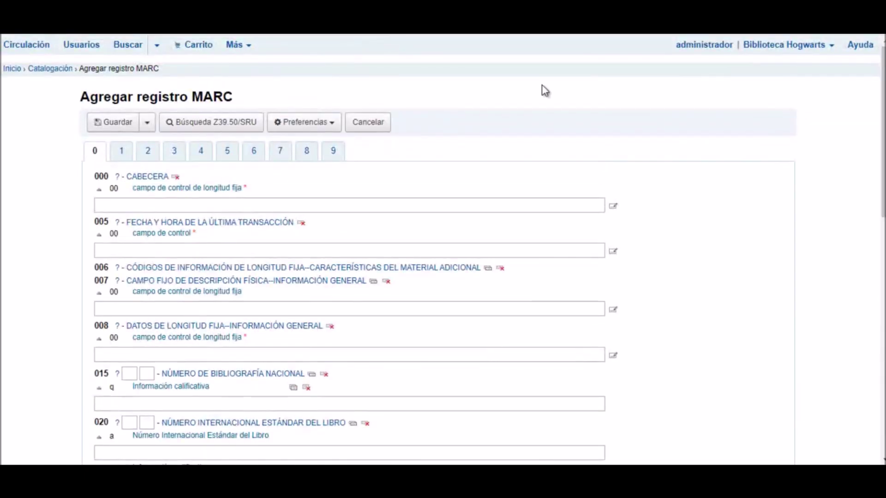
{"action": "left_click", "coordinate": [126, 157]}
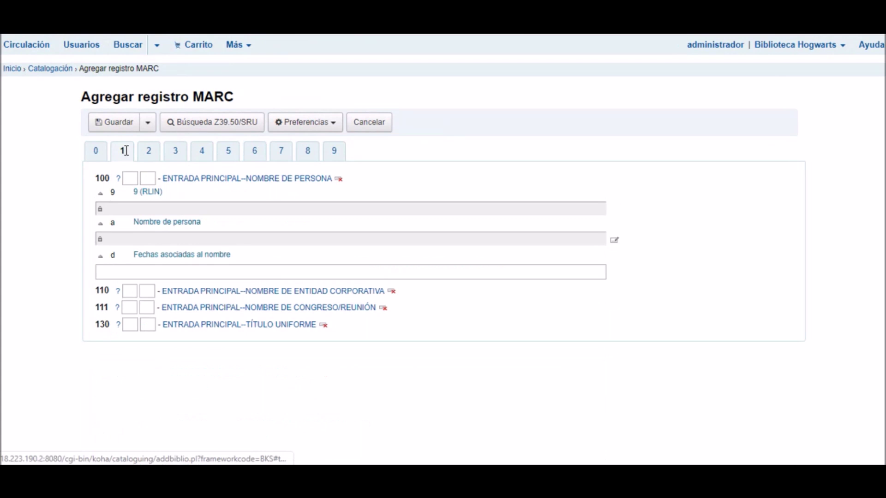
{"action": "left_click", "coordinate": [154, 153]}
{"action": "left_click", "coordinate": [174, 160]}
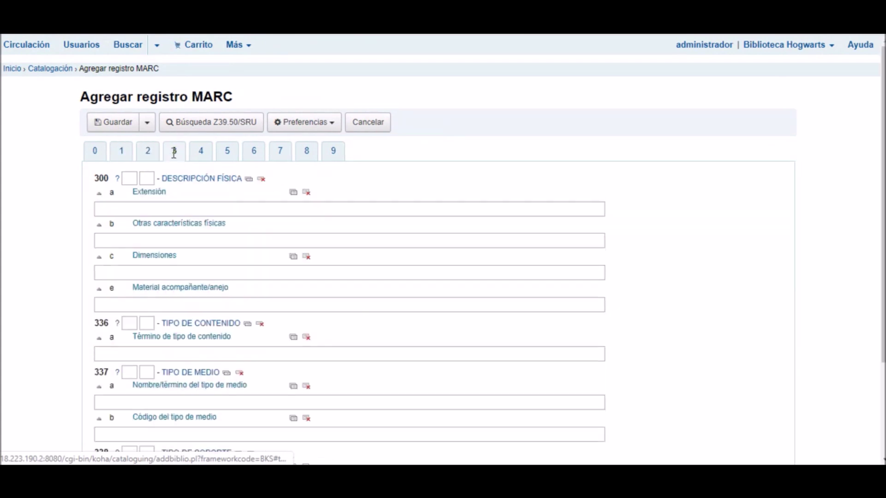
{"action": "left_click", "coordinate": [198, 159]}
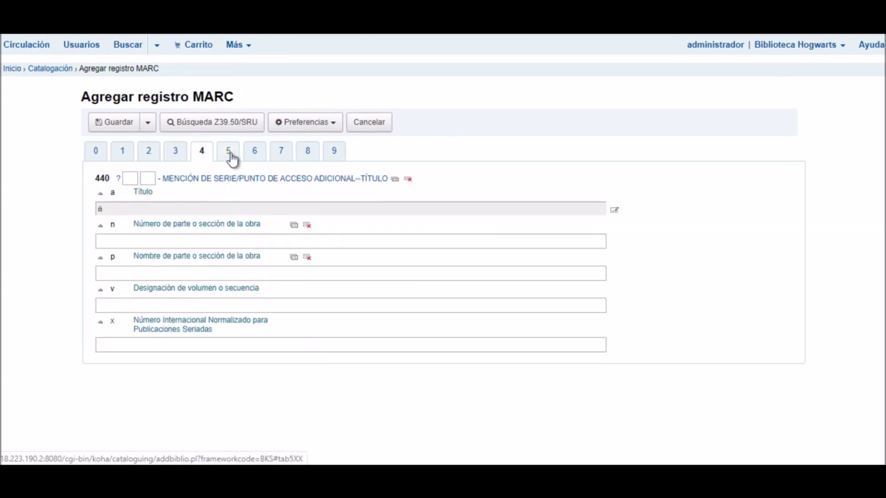
{"action": "left_click", "coordinate": [227, 154]}
{"action": "left_click", "coordinate": [262, 156]}
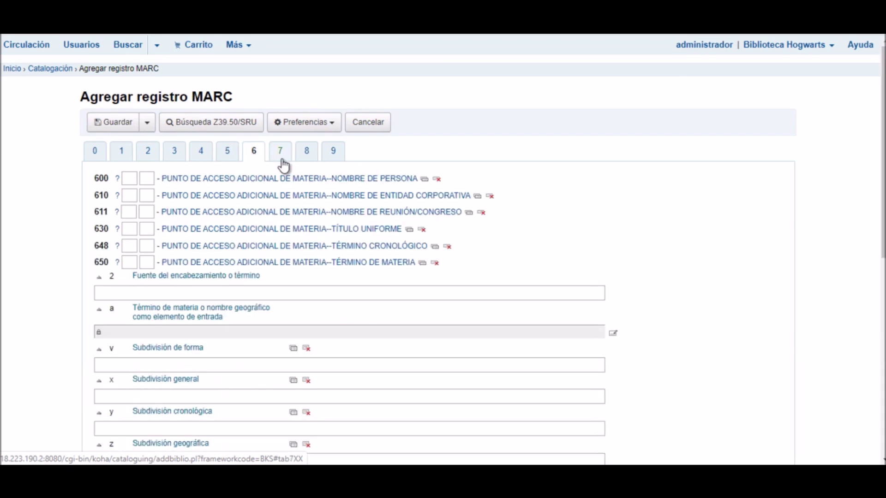
{"action": "left_click", "coordinate": [283, 164]}
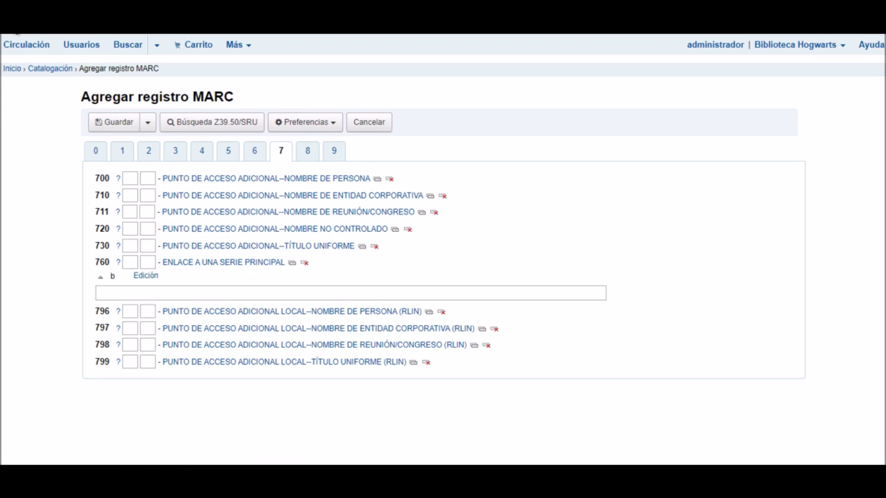
{"action": "key", "text": "alt+Left"}
Step: Start a new Koha record with the DVDs, VHS framework, examine its MARC field groups up to 6, and leave without saving
{"action": "left_click", "coordinate": [232, 163]}
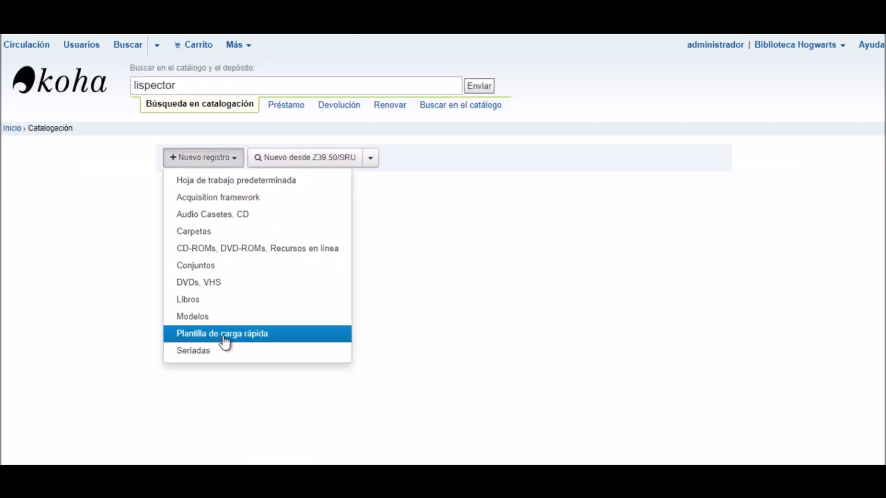
{"action": "left_click", "coordinate": [213, 285]}
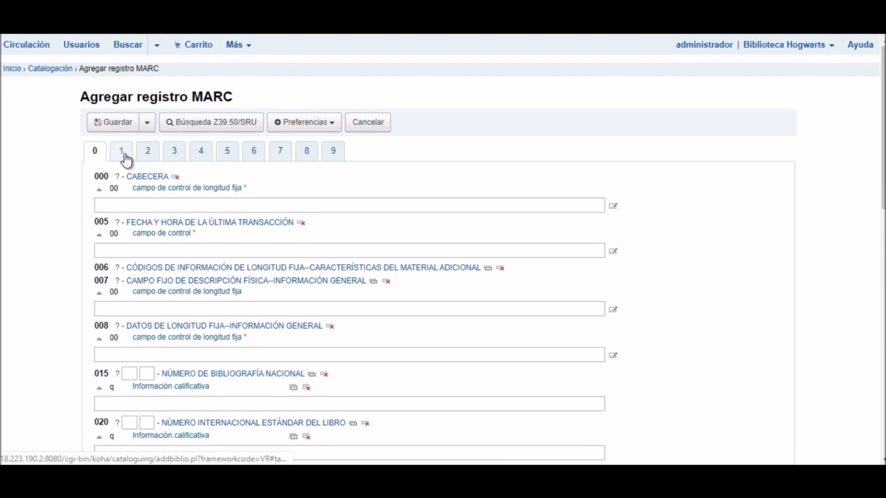
{"action": "left_click", "coordinate": [148, 157]}
{"action": "left_click", "coordinate": [174, 159]}
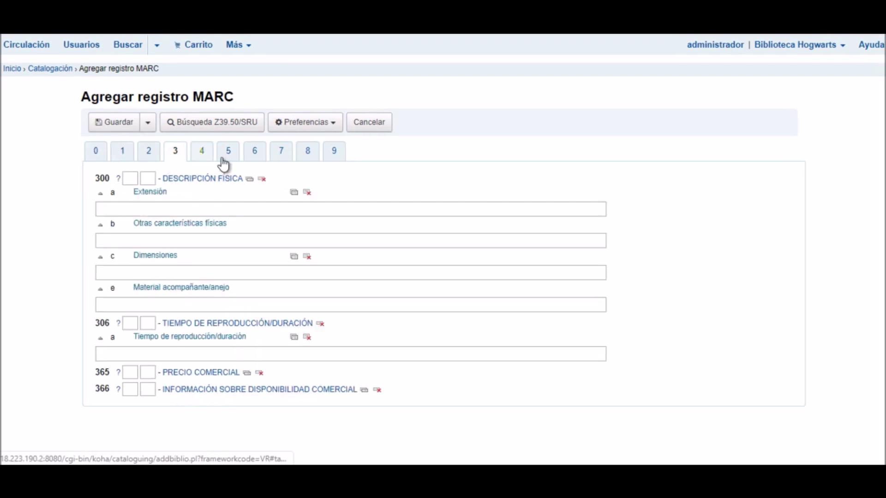
{"action": "left_click", "coordinate": [204, 152]}
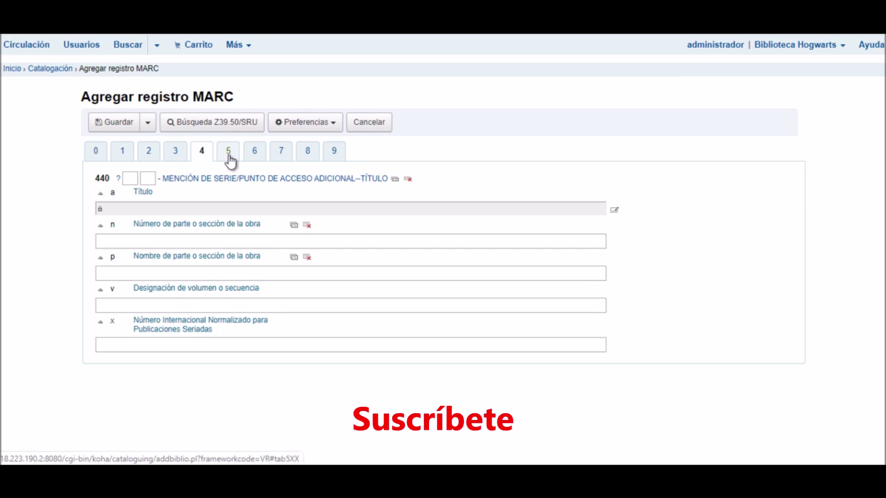
{"action": "left_click", "coordinate": [229, 159]}
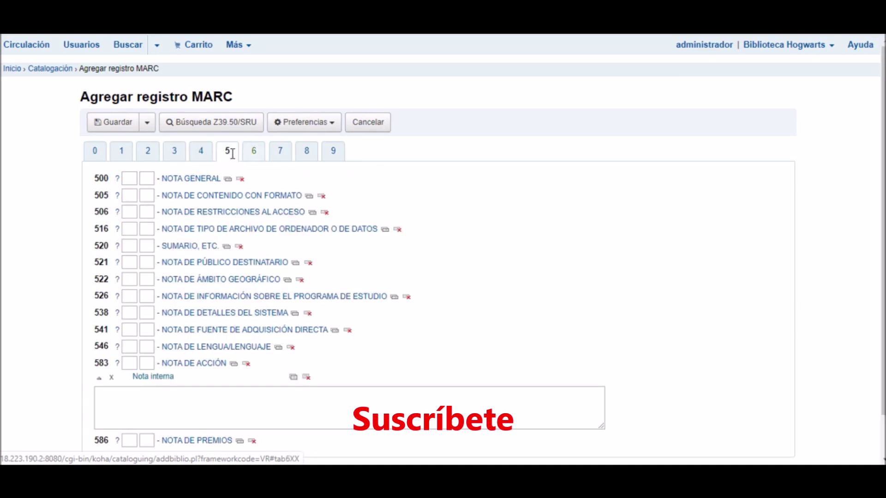
{"action": "left_click", "coordinate": [199, 150]}
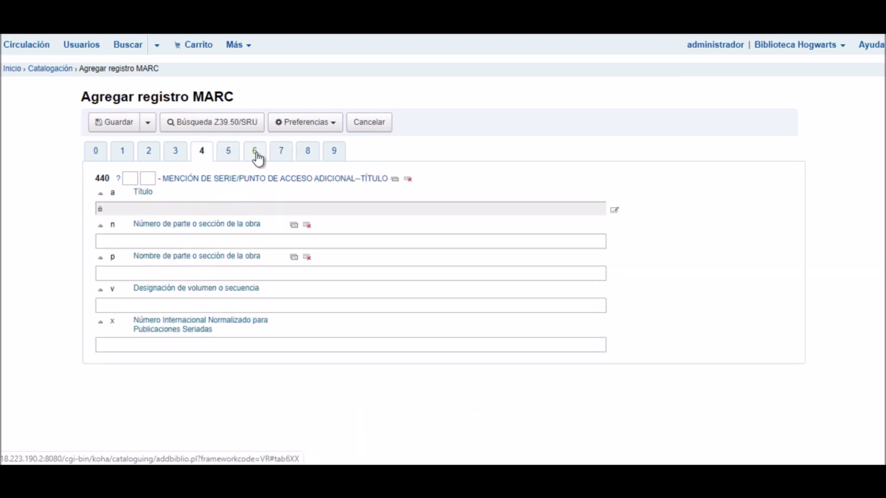
{"action": "left_click", "coordinate": [259, 155]}
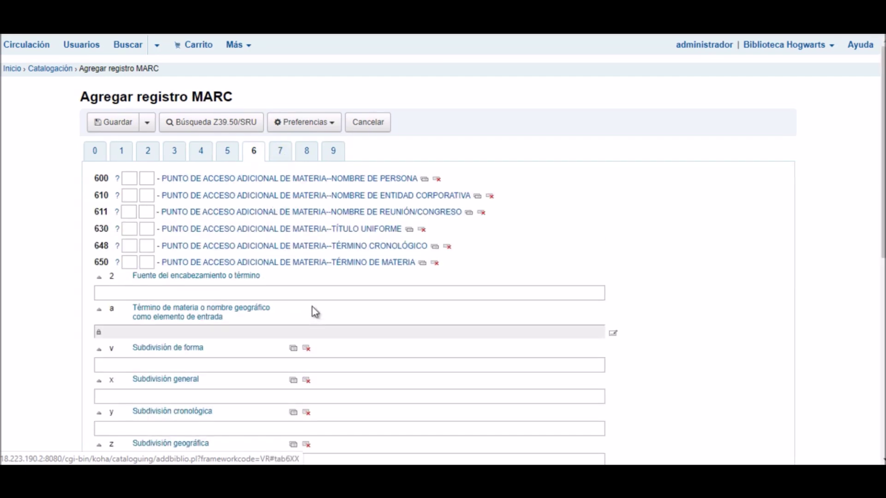
{"action": "scroll", "coordinate": [313, 306], "scroll_direction": "down", "scroll_amount": 3}
{"action": "scroll", "coordinate": [312, 301], "scroll_direction": "up", "scroll_amount": 3}
{"action": "scroll", "coordinate": [367, 275], "scroll_direction": "down", "scroll_amount": 3}
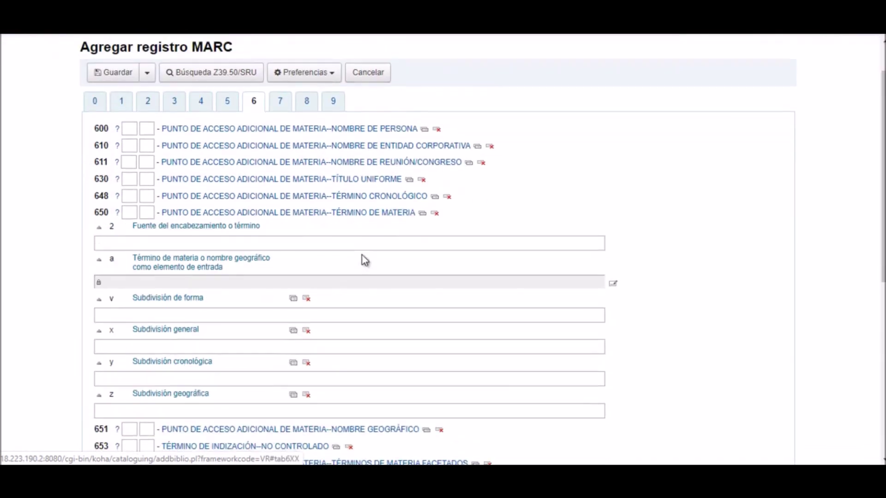
{"action": "scroll", "coordinate": [362, 259], "scroll_direction": "up", "scroll_amount": 3}
{"action": "key", "text": "alt+Left"}
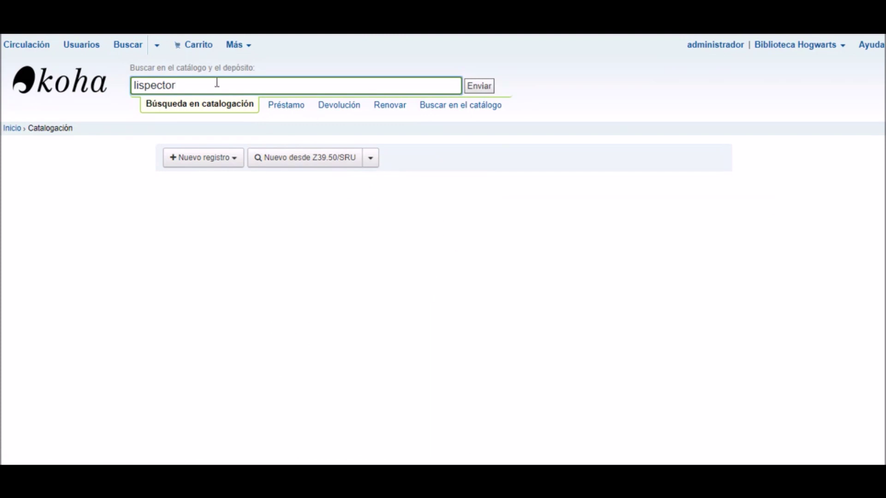
Step: Open the MARC bibliographic frameworks in Koha's administration and look through the list of frameworks
{"action": "left_click", "coordinate": [249, 48]}
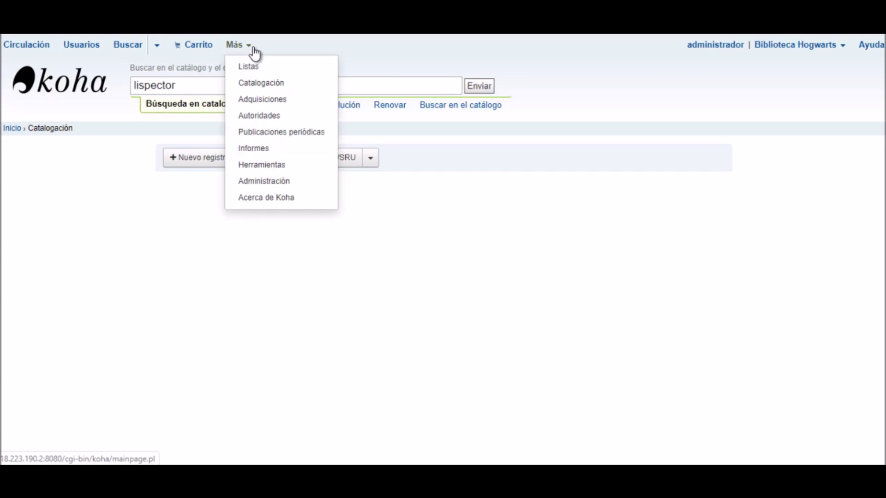
{"action": "left_click", "coordinate": [279, 181]}
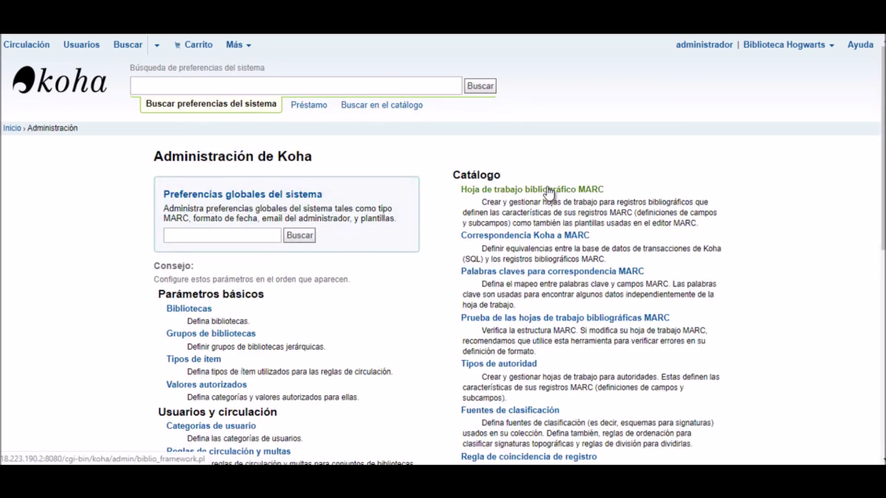
{"action": "left_click", "coordinate": [547, 191]}
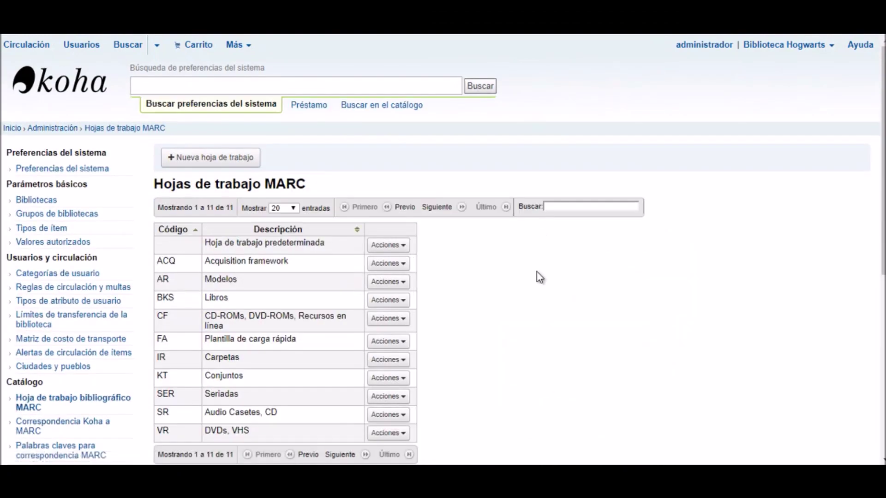
{"action": "scroll", "coordinate": [882, 207], "scroll_direction": "down", "scroll_amount": 4}
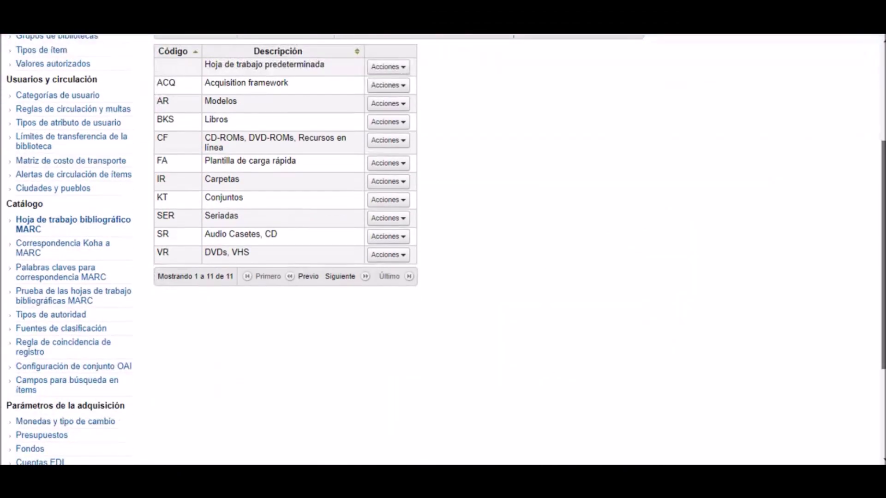
{"action": "scroll", "coordinate": [443, 249], "scroll_direction": "up", "scroll_amount": 2}
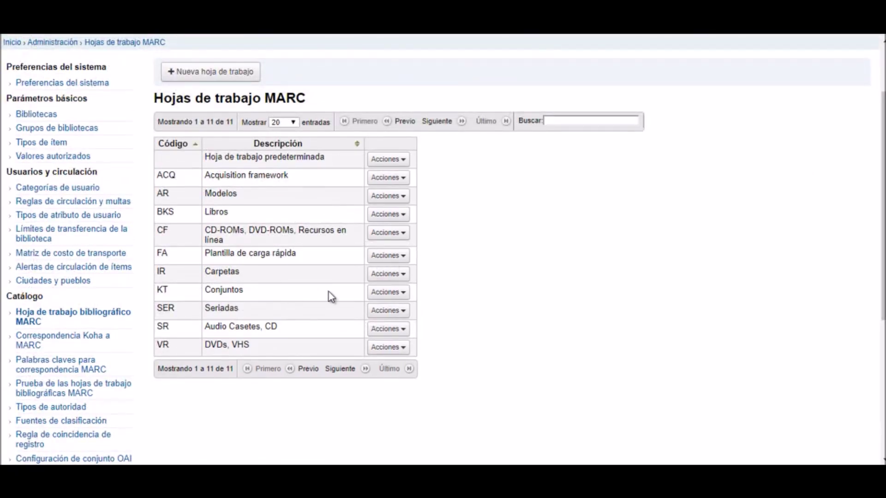
{"action": "scroll", "coordinate": [443, 249], "scroll_direction": "up", "scroll_amount": 2}
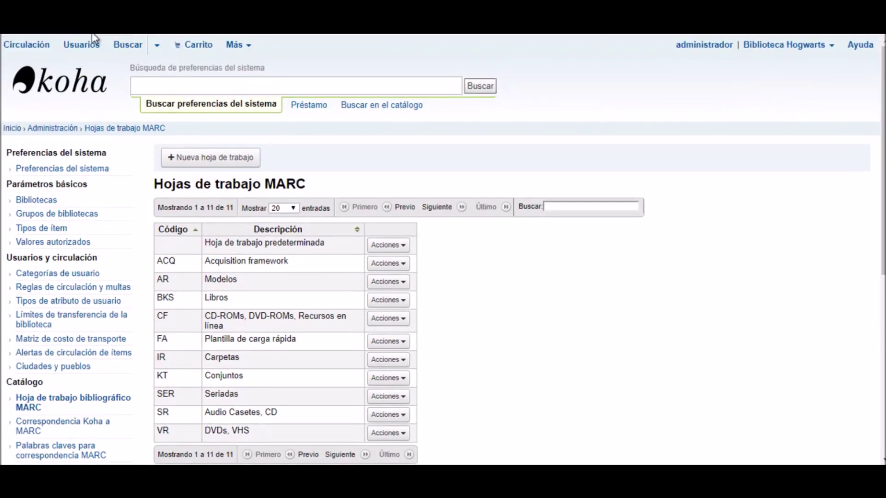
Step: Show the latest catalogue records in PMB, and switch back to Koha's cataloguing module
{"action": "left_click", "coordinate": [249, 48]}
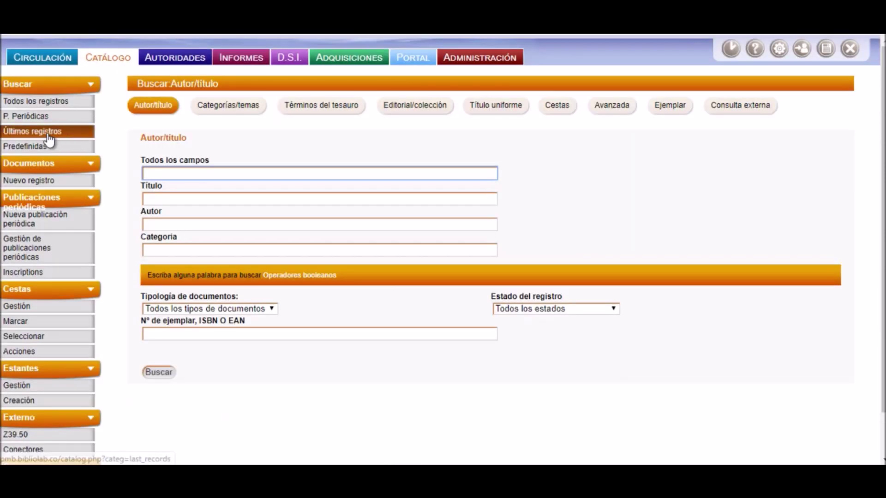
{"action": "left_click", "coordinate": [48, 134]}
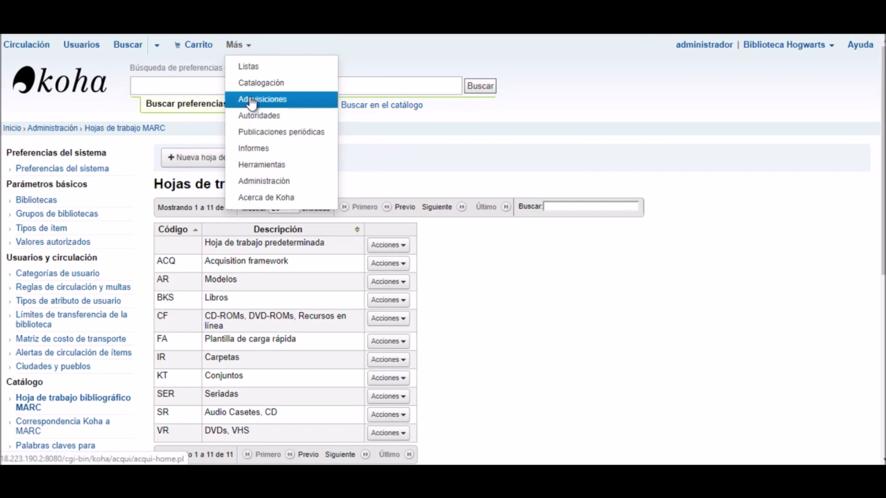
{"action": "left_click", "coordinate": [259, 83]}
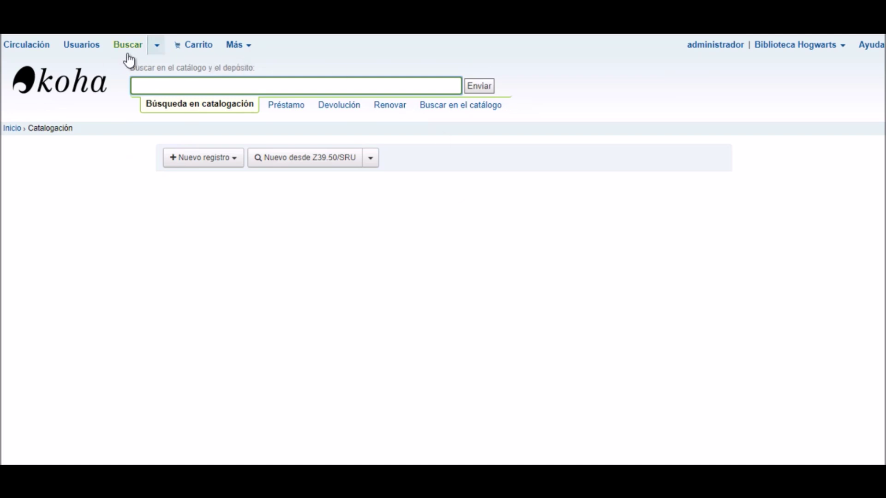
{"action": "left_click", "coordinate": [157, 49]}
{"action": "left_click", "coordinate": [157, 52]}
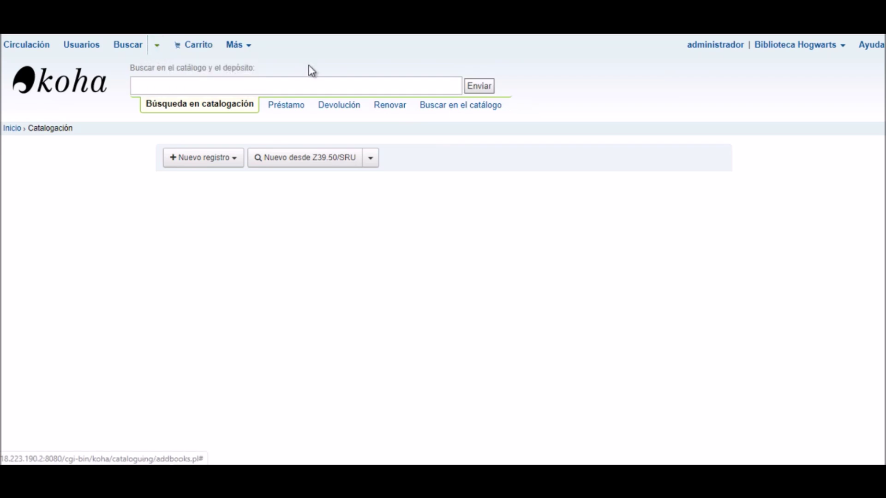
{"action": "left_click", "coordinate": [245, 46]}
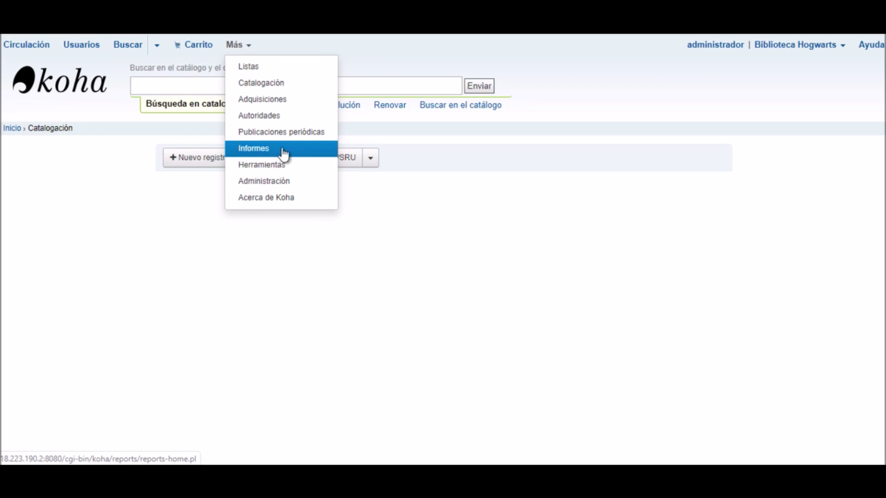
{"action": "left_click", "coordinate": [328, 206]}
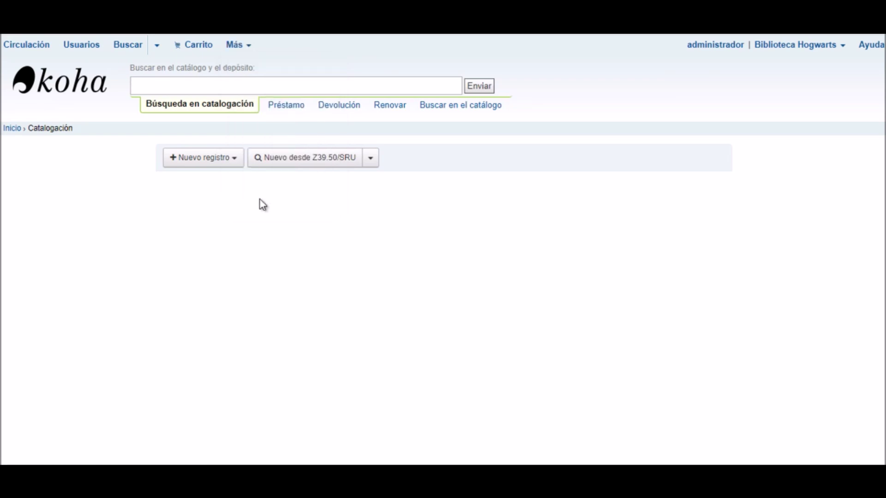
Step: Review the frameworks available for importing a new Koha record, and open the Z39.50/SRU search form to examine its fields and servers
{"action": "left_click", "coordinate": [370, 158]}
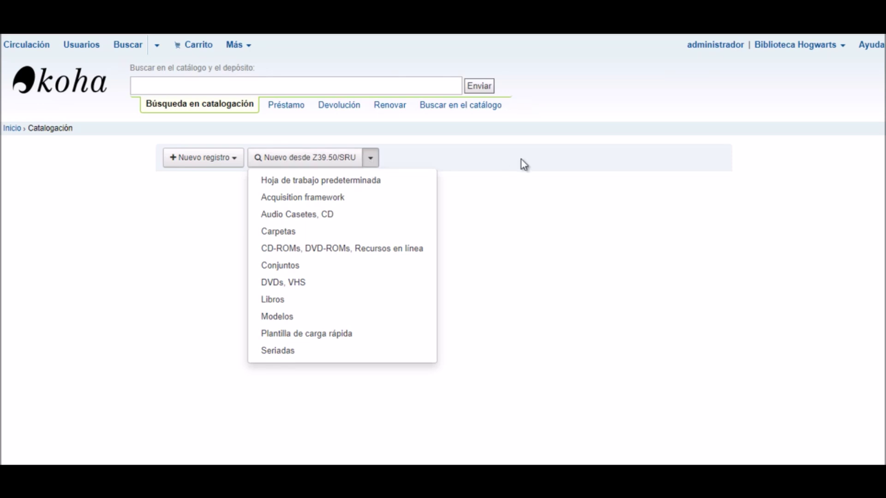
{"action": "left_click", "coordinate": [358, 164]}
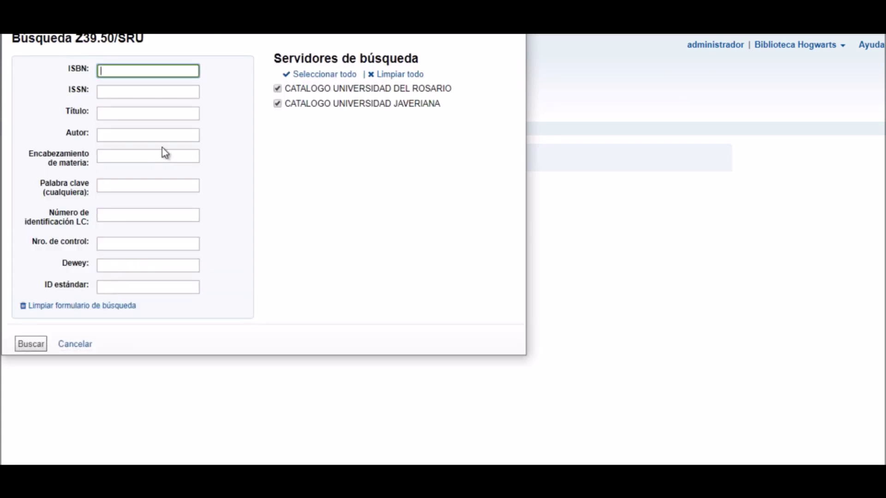
{"action": "left_click", "coordinate": [147, 92]}
{"action": "left_click", "coordinate": [145, 113]}
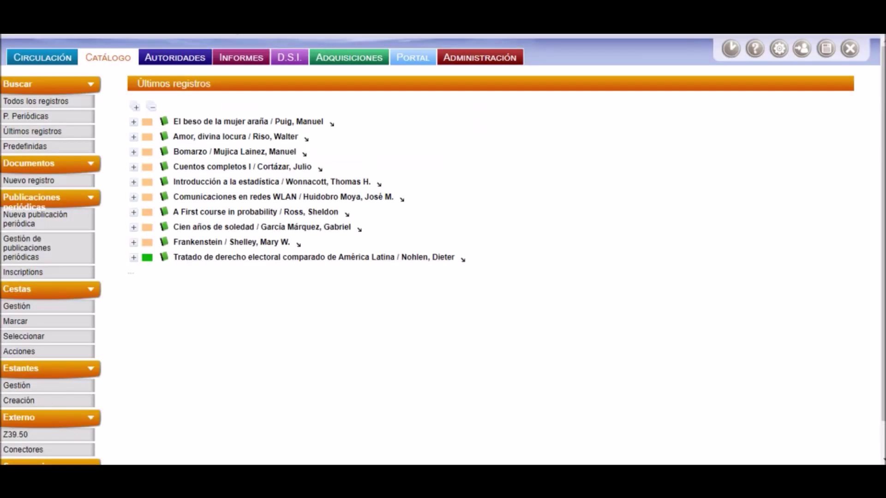
Step: Switch to PMB, open its Z39.50 search, and examine the selectable libraries and search criteria
{"action": "scroll", "coordinate": [28, 455], "scroll_direction": "down", "scroll_amount": 1}
{"action": "left_click", "coordinate": [27, 402]}
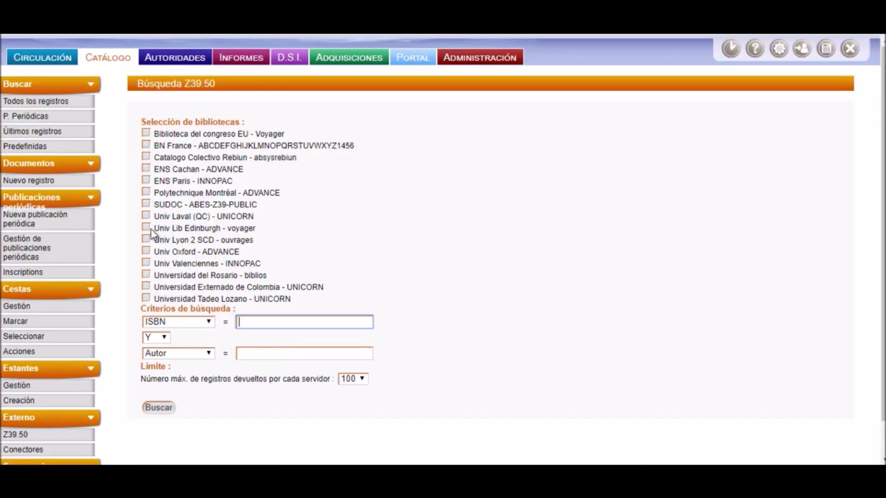
{"action": "left_click", "coordinate": [208, 323]}
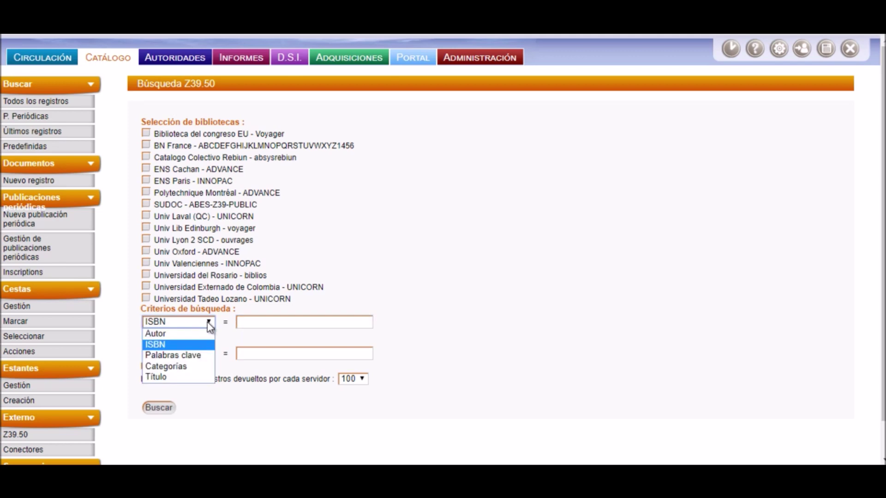
{"action": "left_click", "coordinate": [188, 322]}
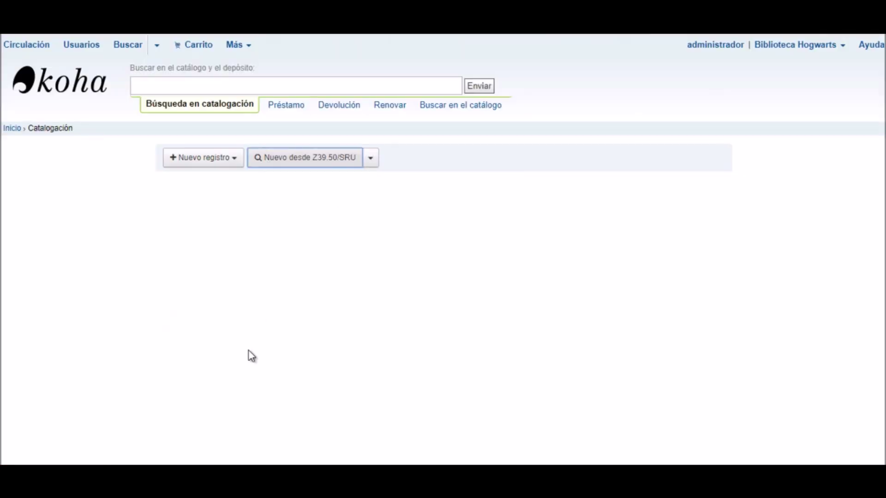
Step: Reopen Koha's Z39.50/SRU search form, inspect the ISBN field, and close the form without searching
{"action": "left_click", "coordinate": [282, 160]}
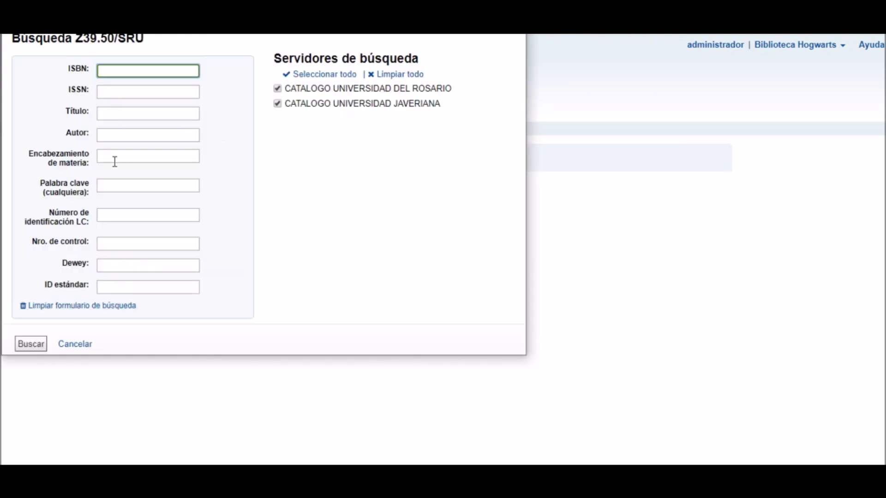
{"action": "left_click", "coordinate": [111, 71]}
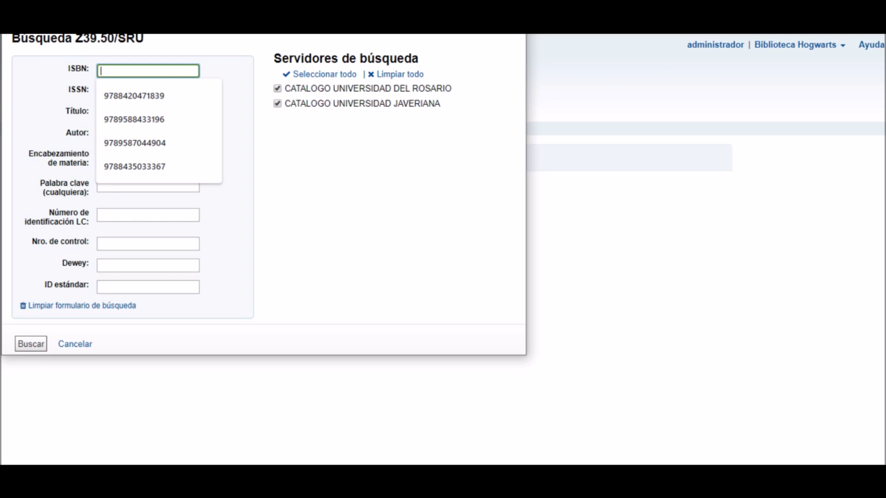
{"action": "key", "text": "Escape"}
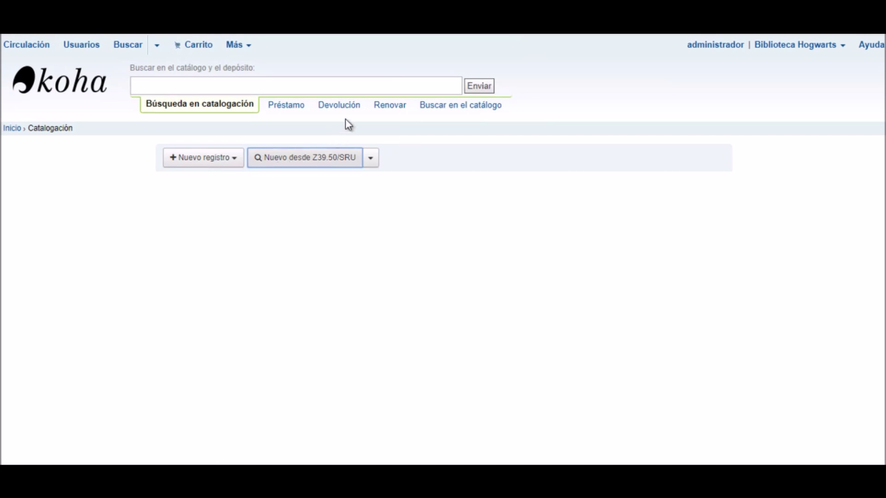
Step: Start a new MARC record with the Libros framework, and look over its 0XX control fields and the 942 Koha field
{"action": "left_click", "coordinate": [235, 160]}
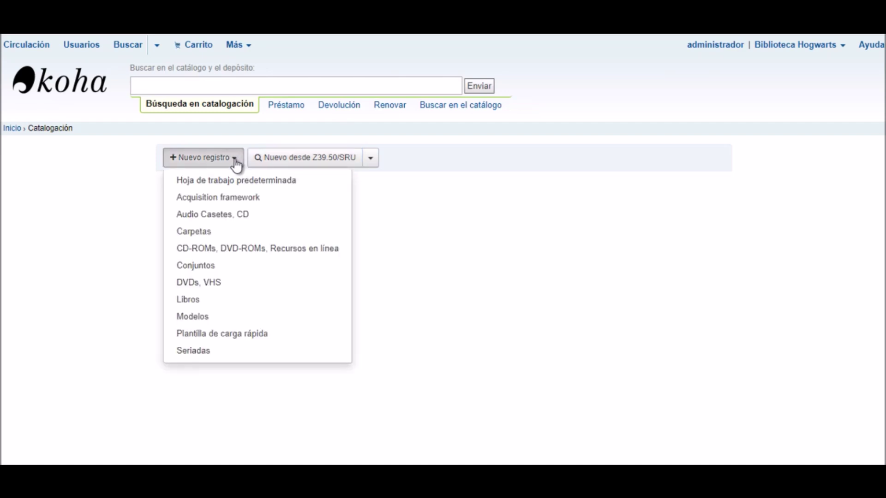
{"action": "left_click", "coordinate": [187, 300]}
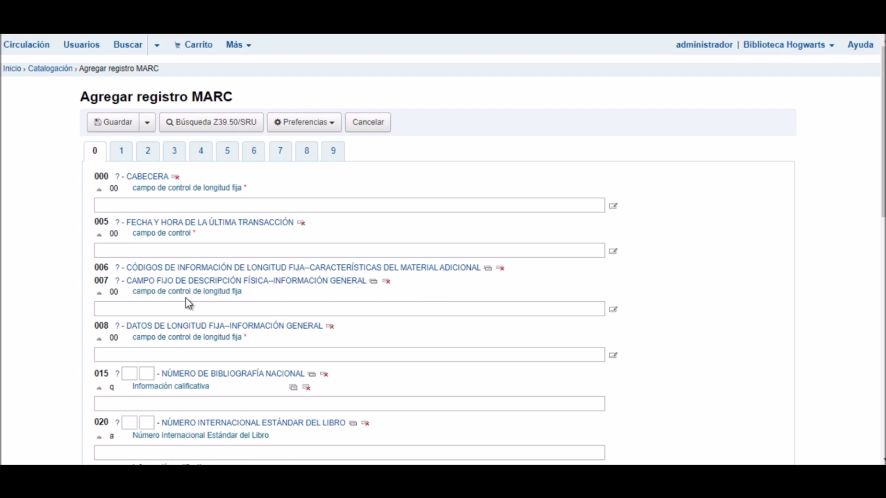
{"action": "scroll", "coordinate": [72, 238], "scroll_direction": "down", "scroll_amount": 2}
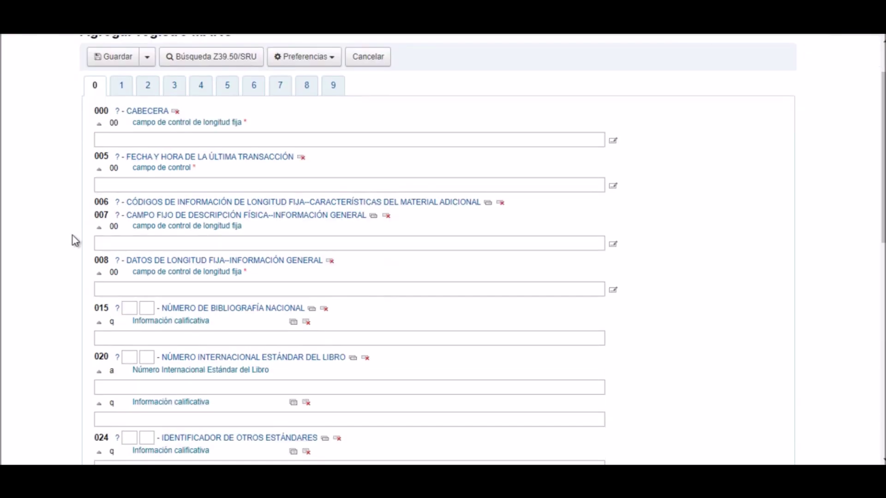
{"action": "scroll", "coordinate": [93, 256], "scroll_direction": "down", "scroll_amount": 2}
{"action": "scroll", "coordinate": [104, 256], "scroll_direction": "up", "scroll_amount": 2}
{"action": "left_click", "coordinate": [341, 88]}
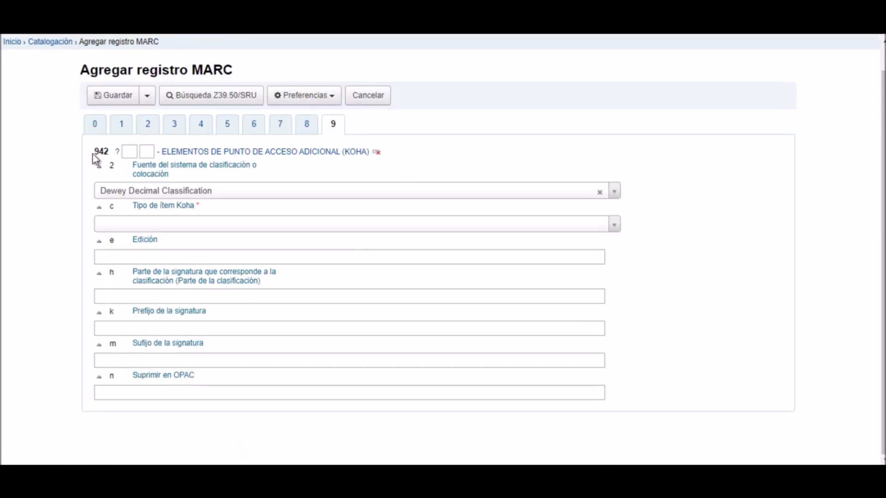
Step: Review the Libros form's MARC field groups in sequence, from the 1XX main entries through the 9XX Koha elements, and return to 7XX
{"action": "left_click", "coordinate": [120, 126]}
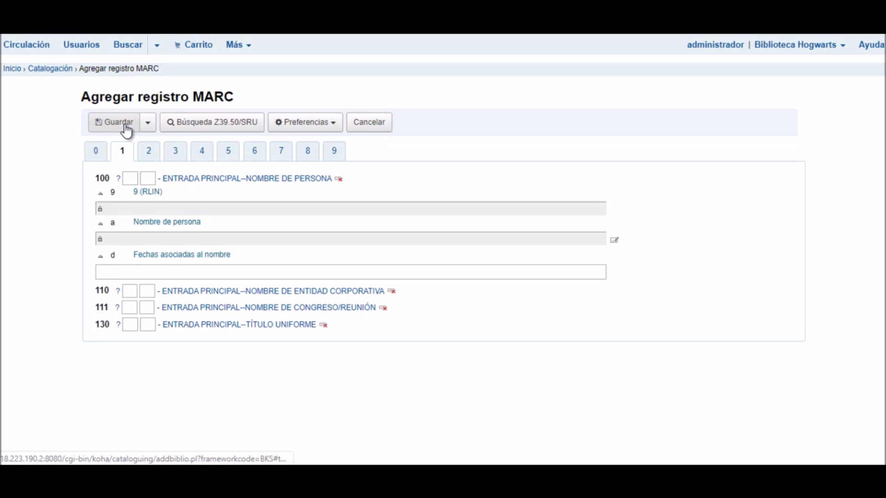
{"action": "left_click", "coordinate": [149, 157]}
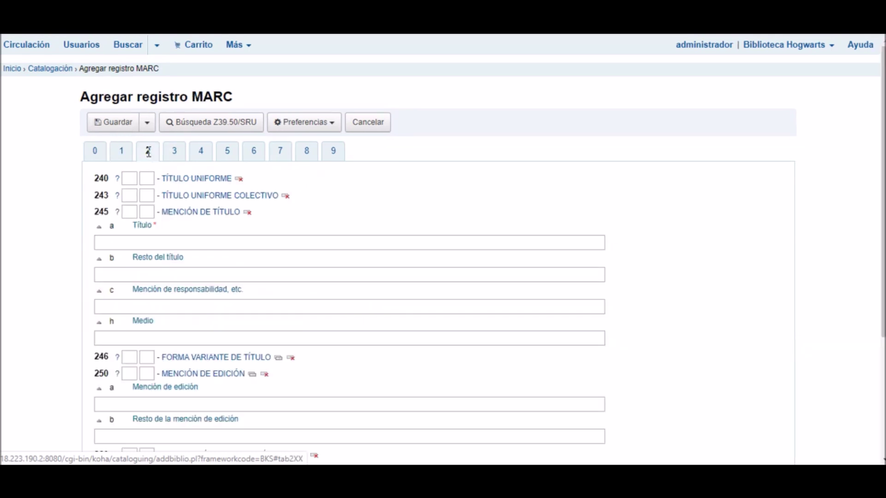
{"action": "left_click", "coordinate": [177, 156]}
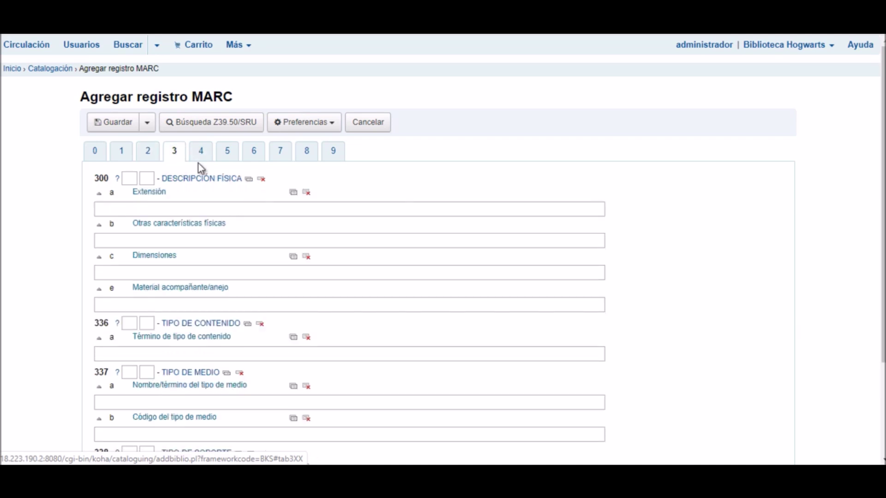
{"action": "left_click", "coordinate": [199, 153]}
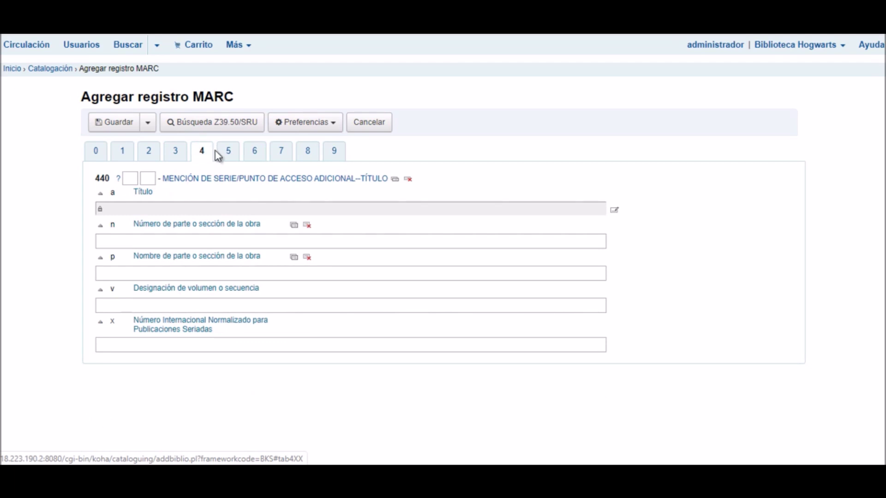
{"action": "left_click", "coordinate": [230, 151]}
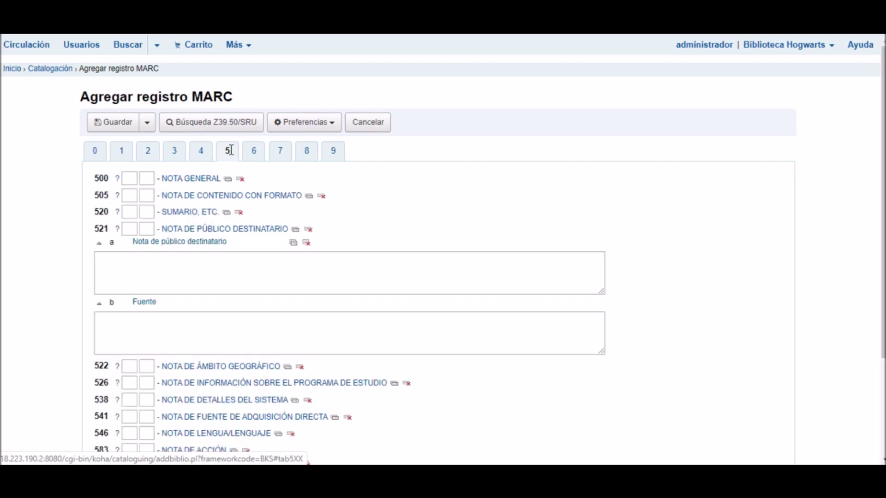
{"action": "left_click", "coordinate": [254, 153]}
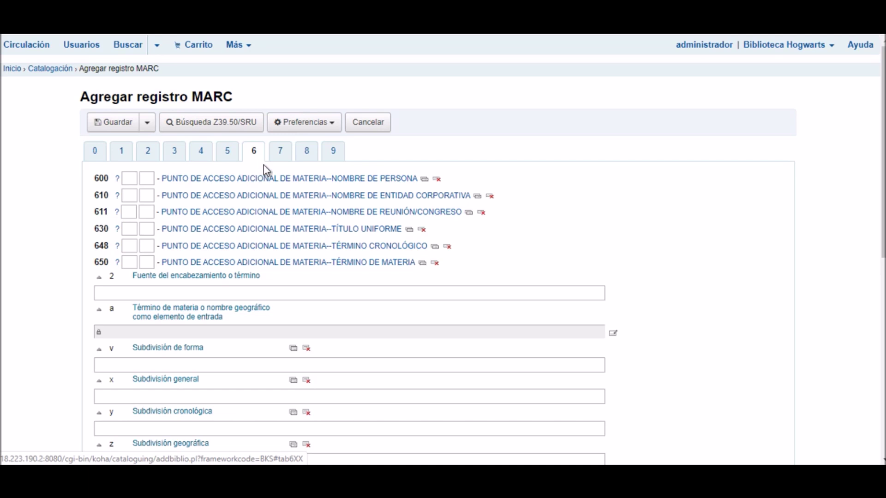
{"action": "left_click", "coordinate": [280, 151]}
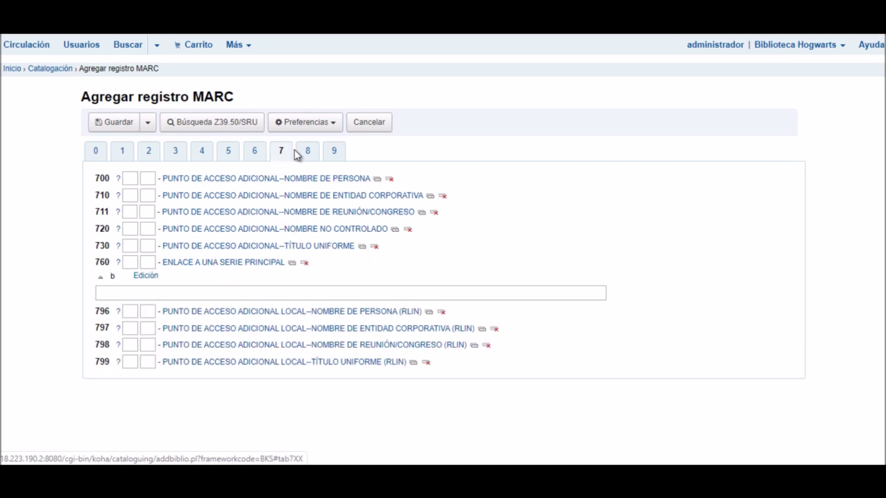
{"action": "left_click", "coordinate": [308, 151]}
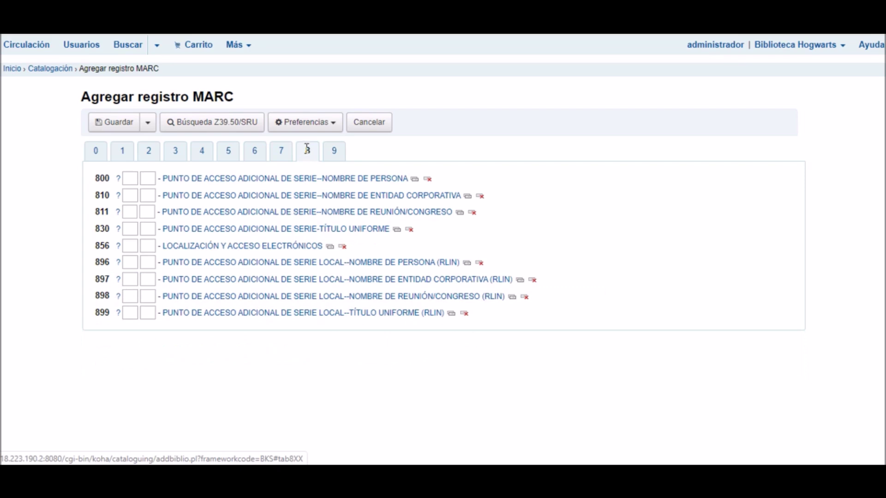
{"action": "left_click", "coordinate": [333, 151]}
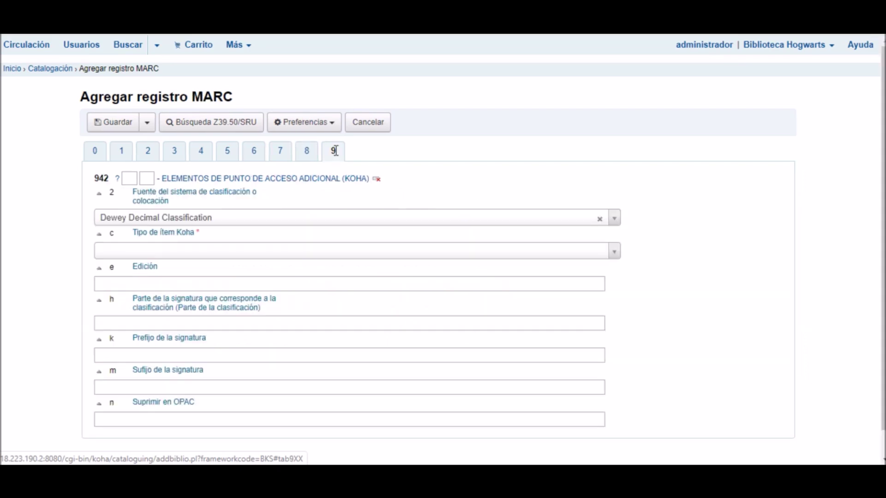
{"action": "left_click", "coordinate": [308, 152]}
{"action": "left_click", "coordinate": [282, 152]}
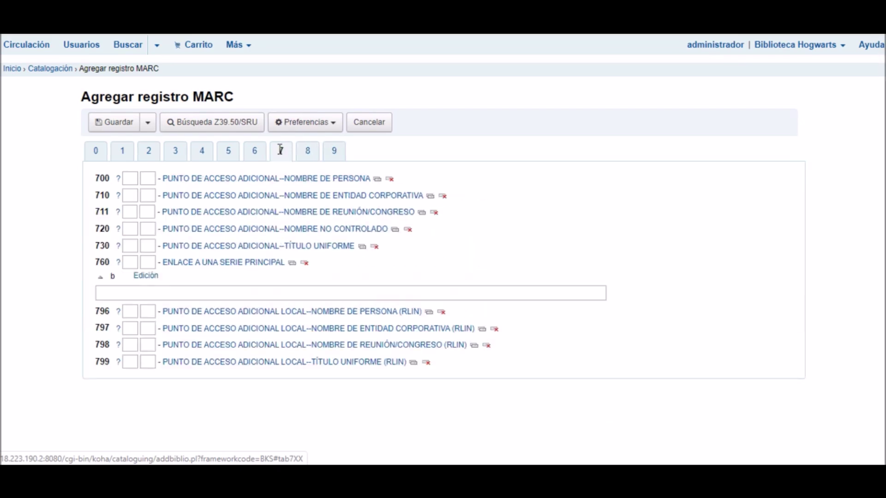
Step: Revisit the main entry, title and physical description field groups, and return to the 1XX main entries
{"action": "left_click", "coordinate": [126, 153]}
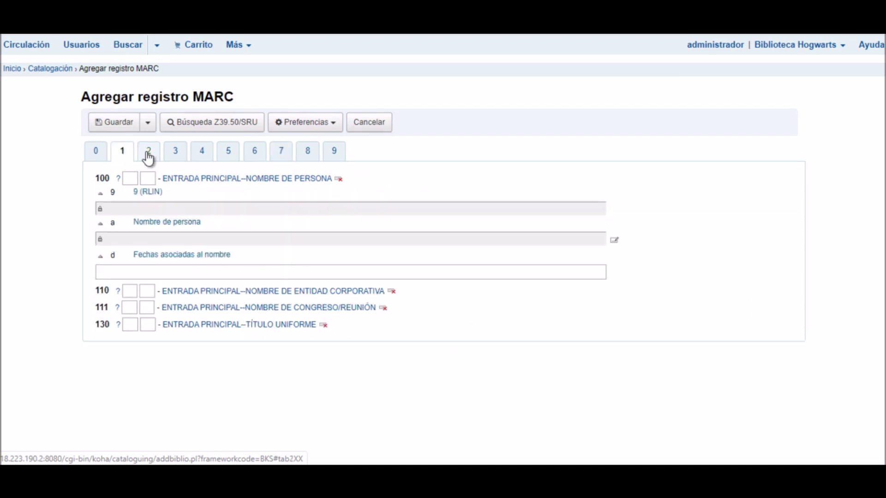
{"action": "left_click", "coordinate": [148, 153]}
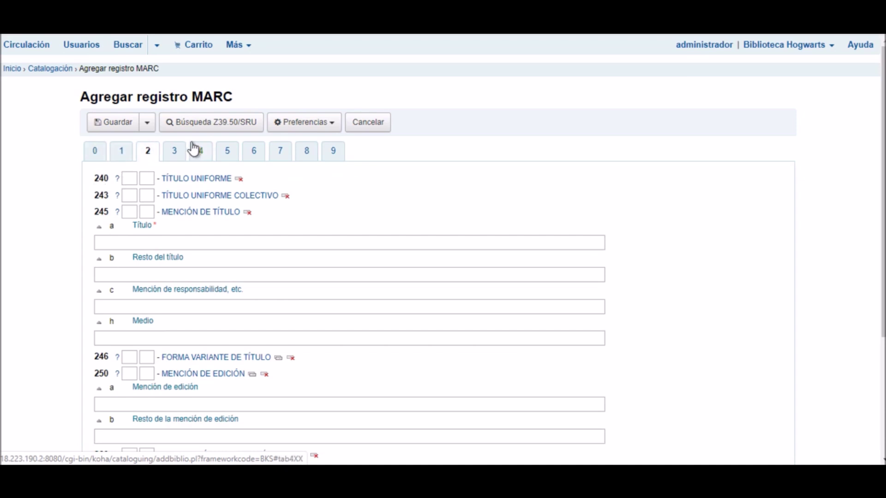
{"action": "left_click", "coordinate": [175, 149]}
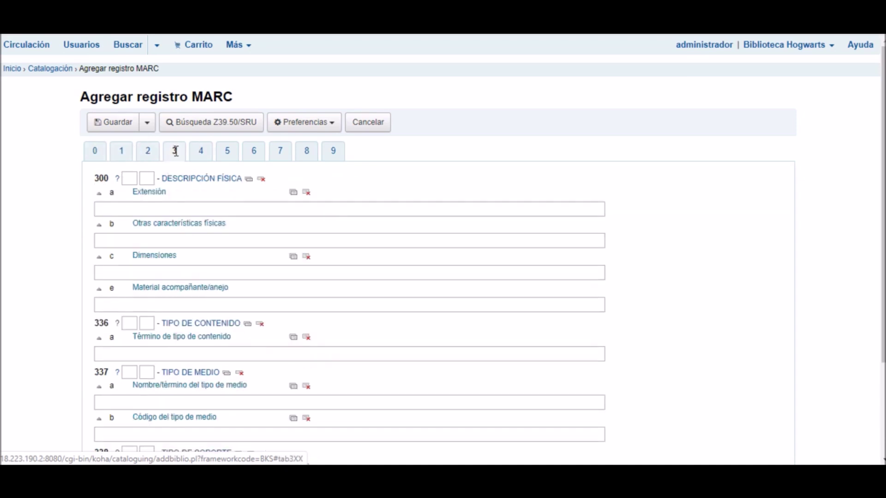
{"action": "left_click", "coordinate": [123, 151]}
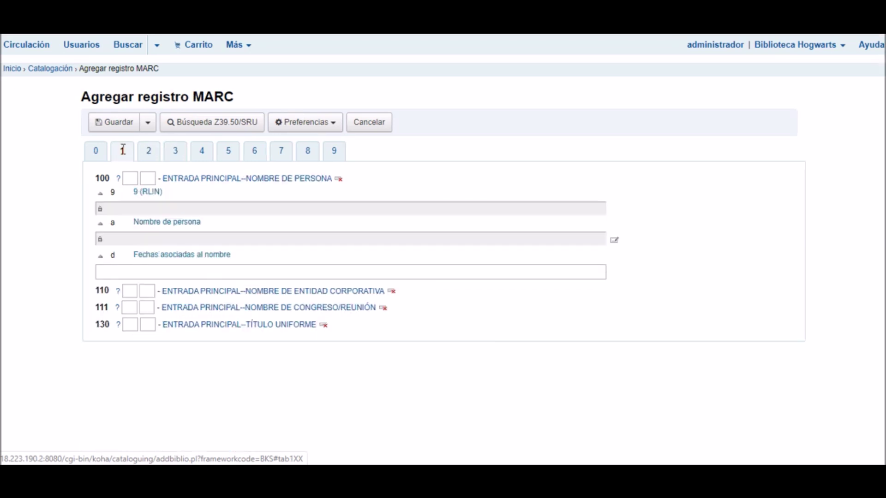
Step: Examine the 2XX title and edition fields, and point out both indicator boxes of field 245, Mención de título
{"action": "left_click", "coordinate": [148, 152]}
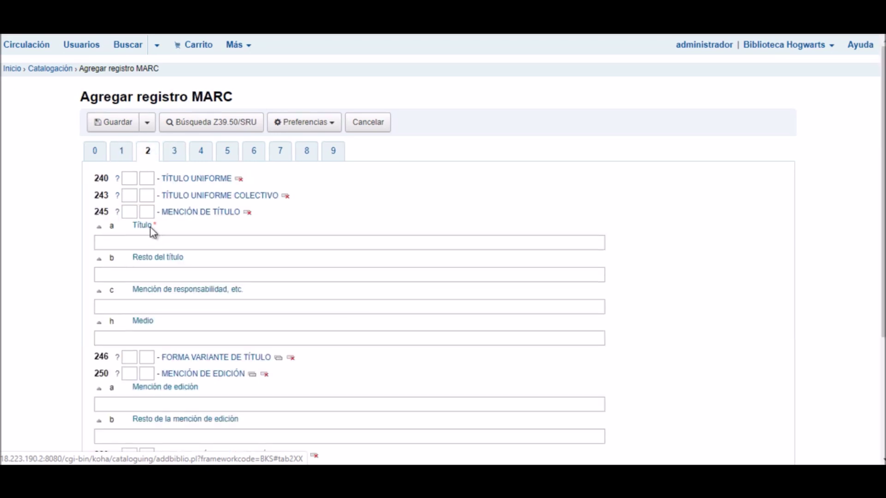
{"action": "scroll", "coordinate": [173, 194], "scroll_direction": "down", "scroll_amount": 3}
{"action": "scroll", "coordinate": [184, 158], "scroll_direction": "up", "scroll_amount": 3}
{"action": "left_click", "coordinate": [129, 212]}
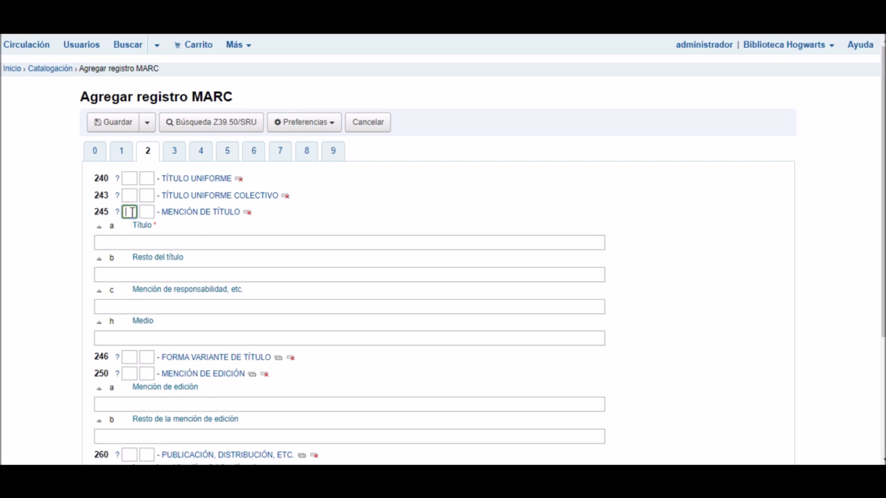
{"action": "left_click", "coordinate": [148, 211]}
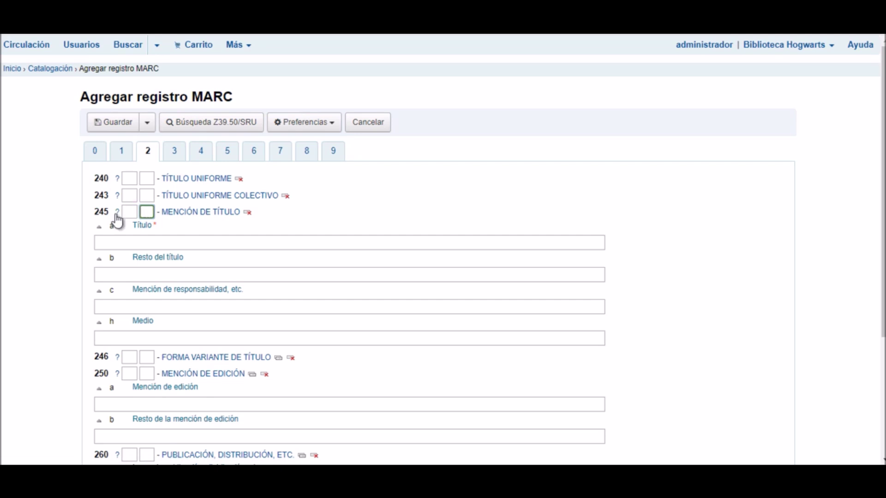